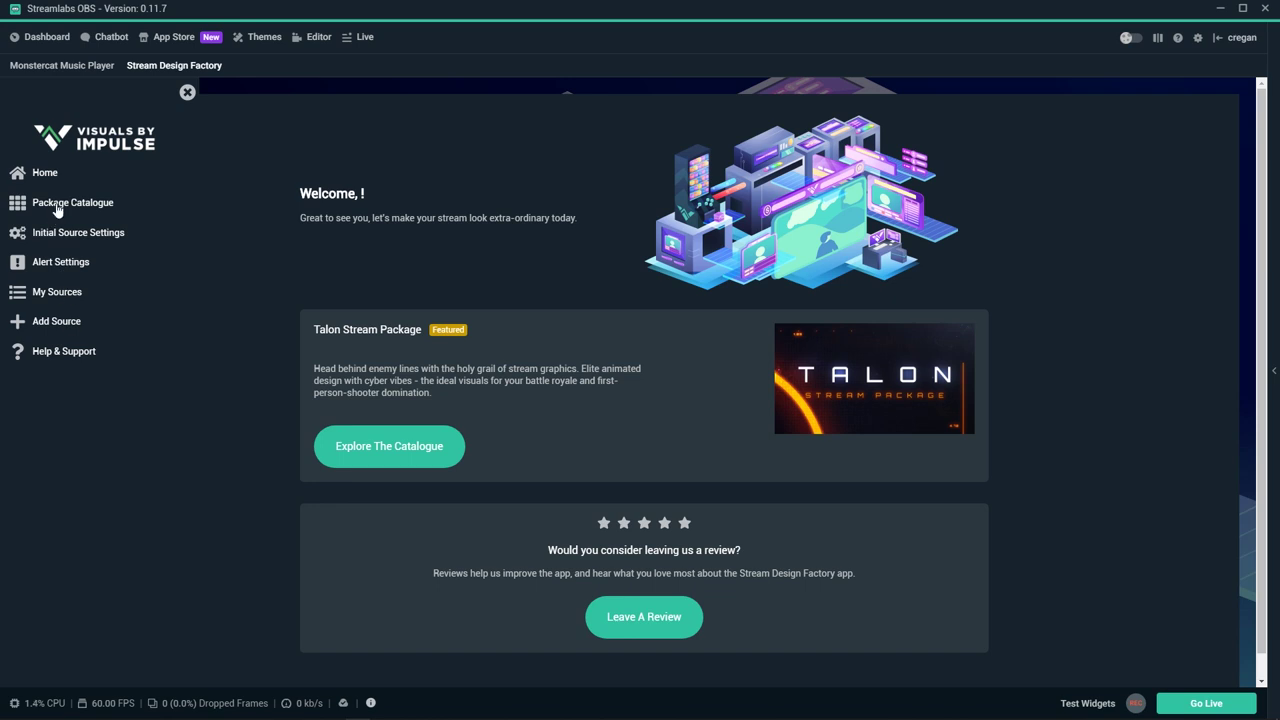
- Open the Package Catalogue from the Stream Design Factory welcome page
left_click(343, 449)
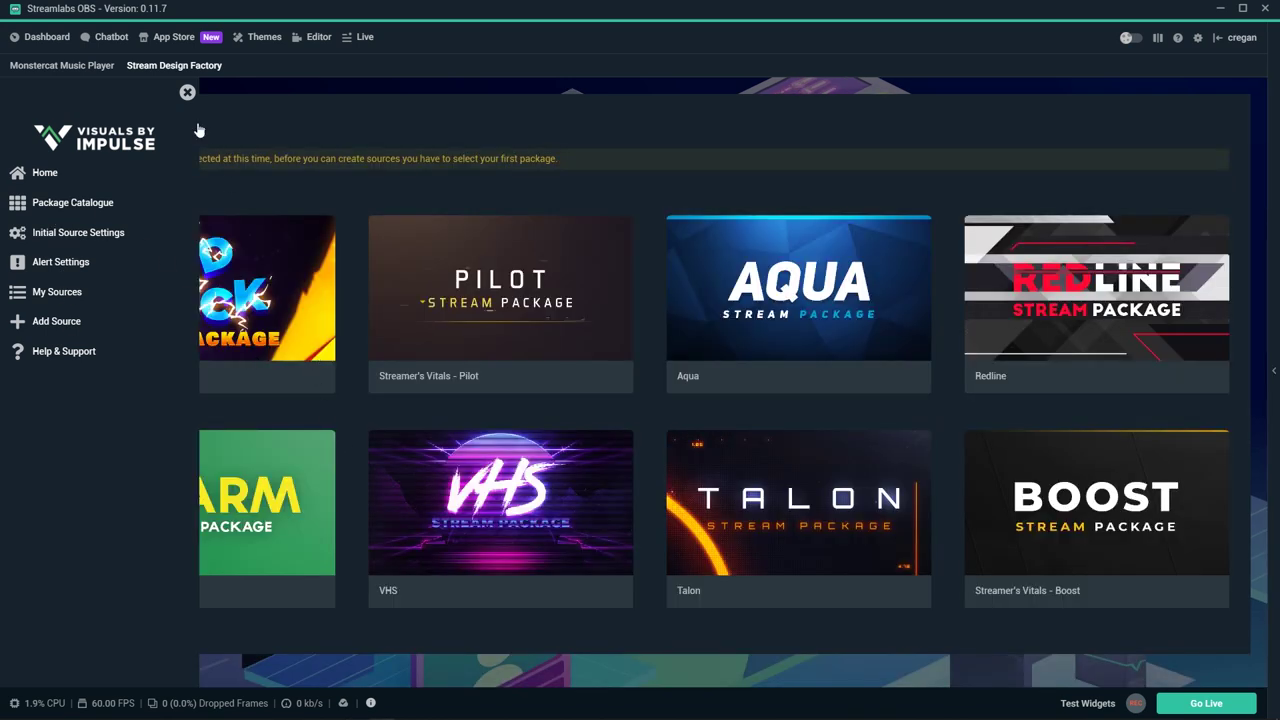
- Preview Talon's overlay, webcam frame and alert designs, then select Talon as the package
left_click(187, 94)
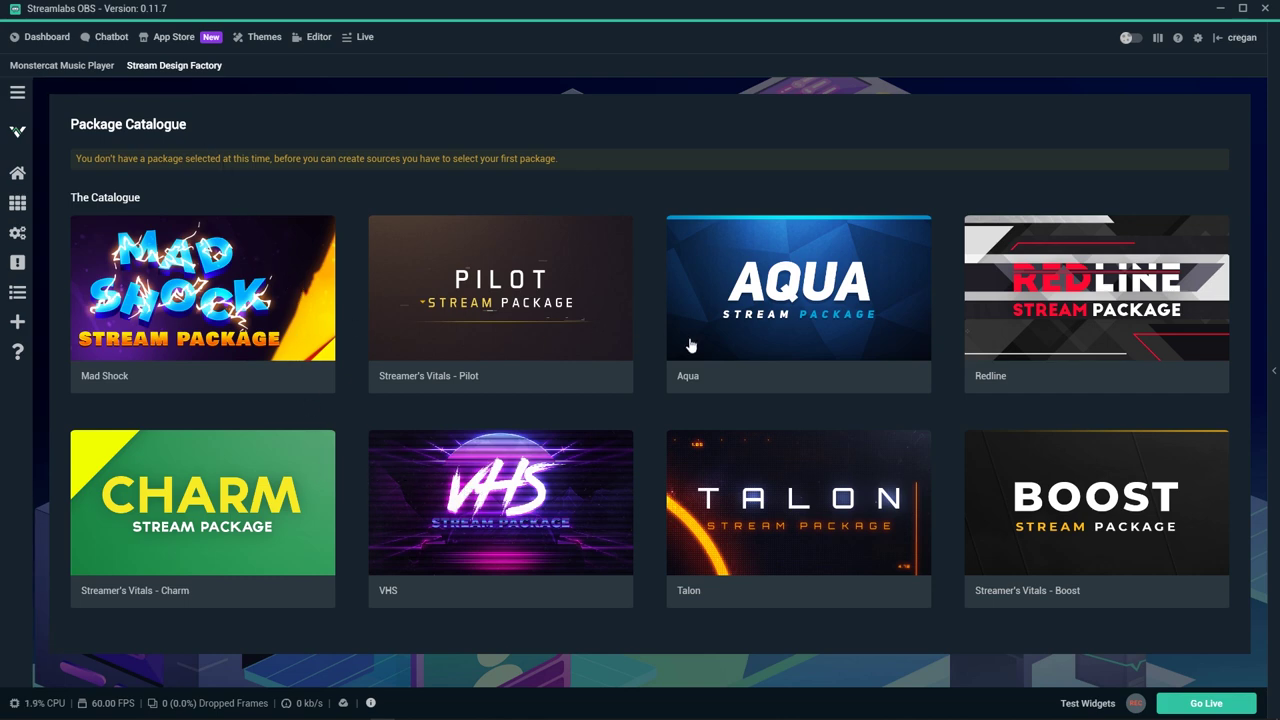
left_click(842, 481)
scroll(834, 343, "down", 1)
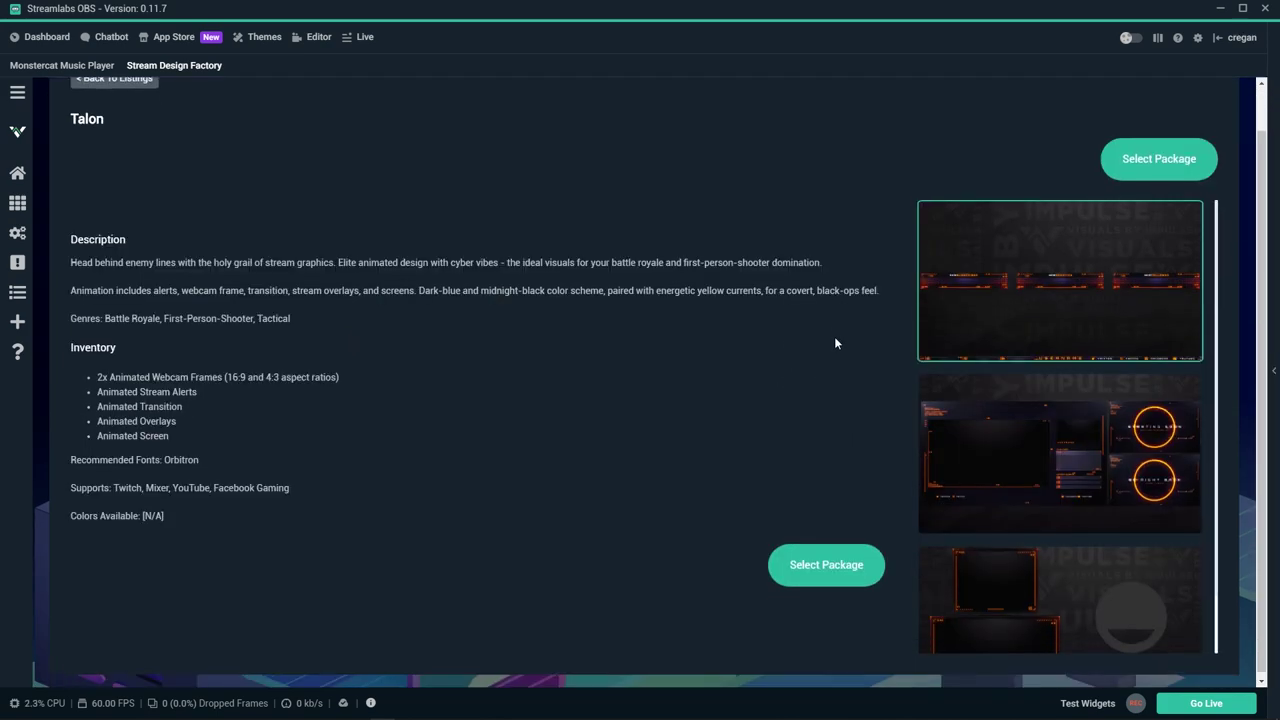
left_click(968, 440)
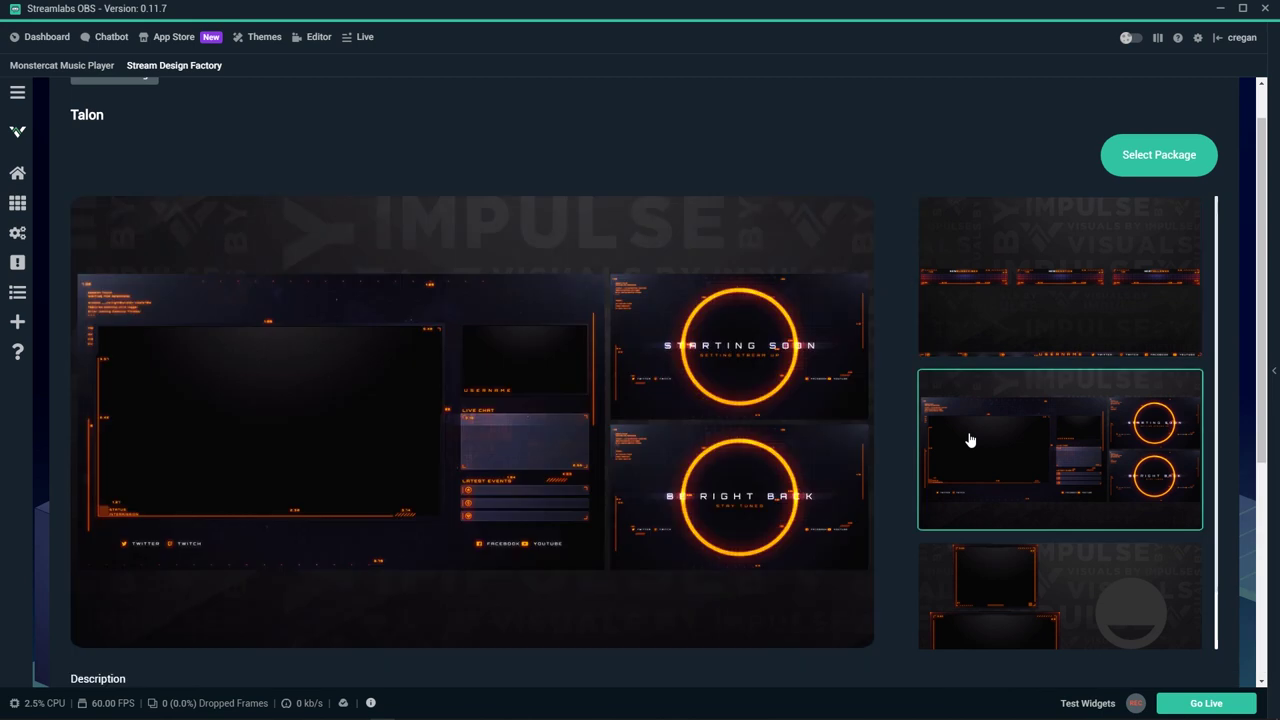
left_click(1015, 579)
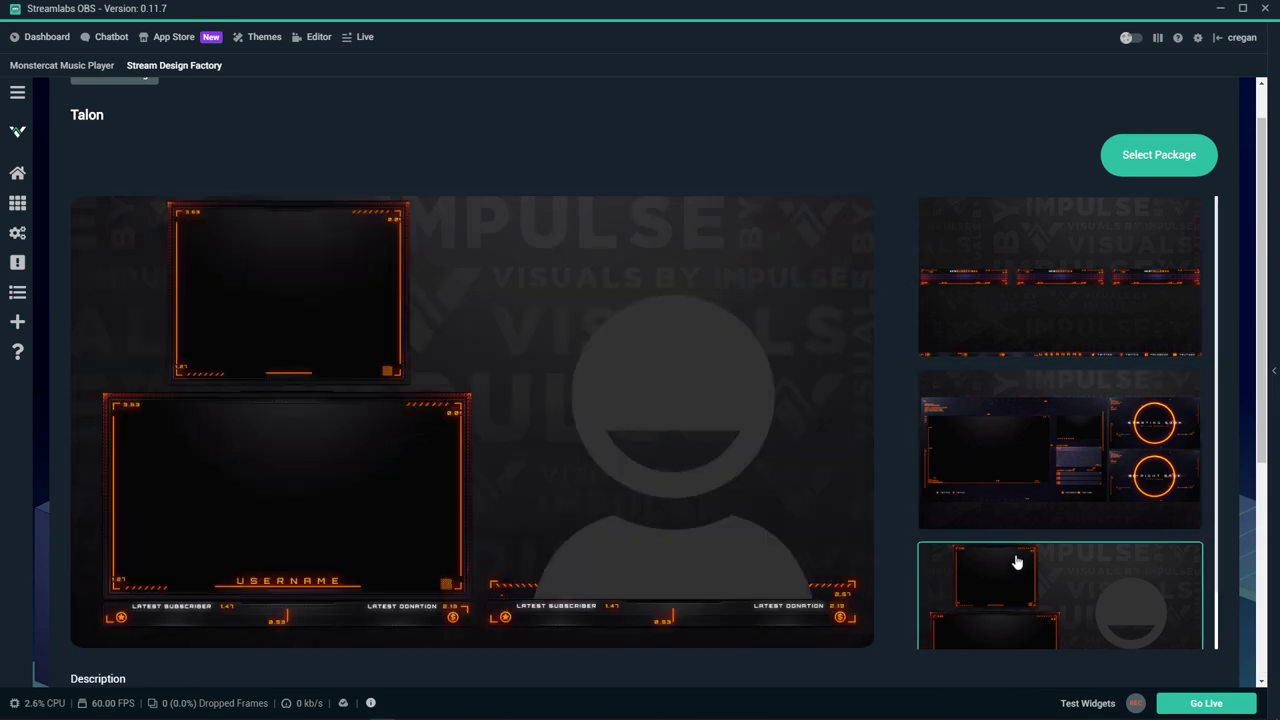
left_click(1042, 305)
left_click(1180, 157)
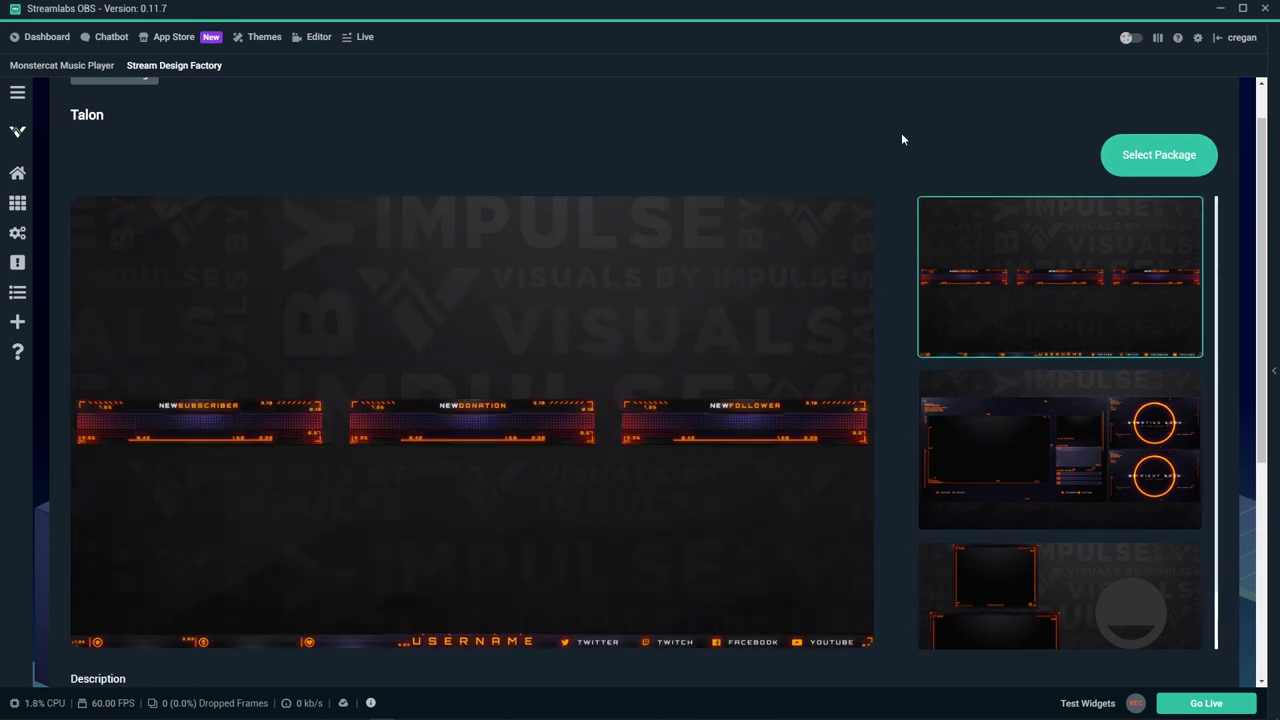
- Go to the Initial Source Settings page
scroll(113, 232, "up", 1)
left_click(20, 96)
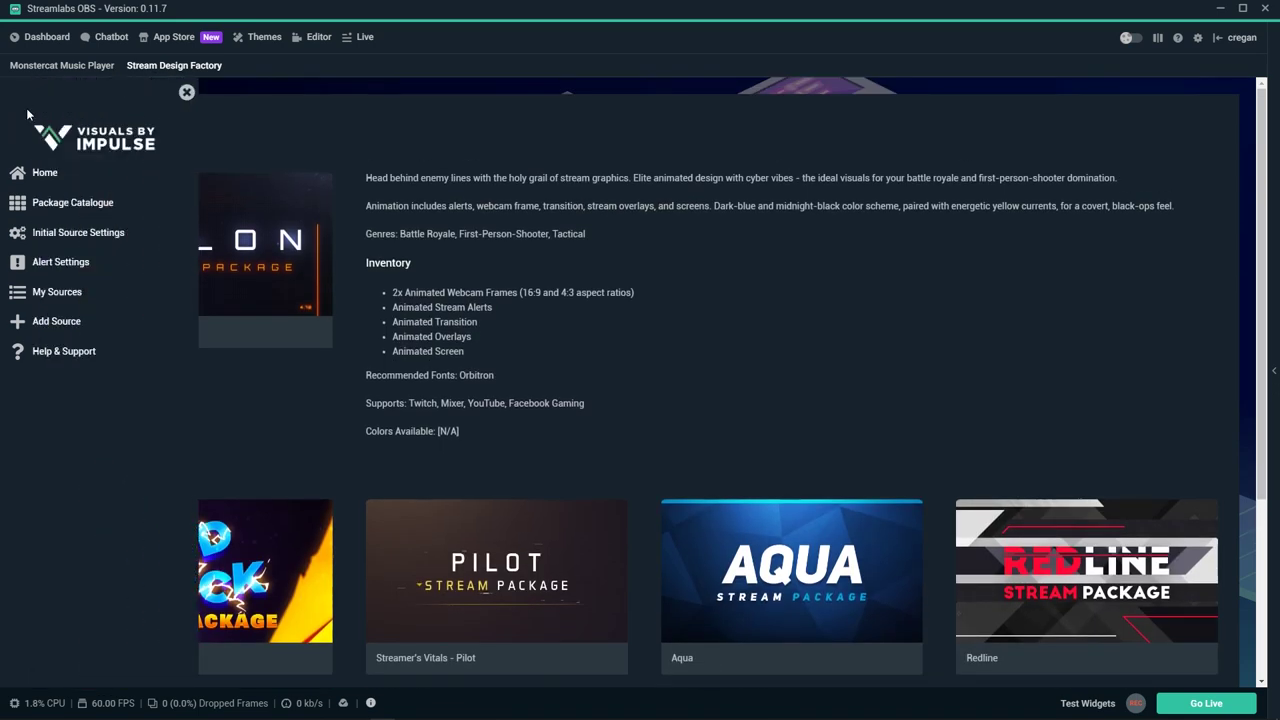
left_click(44, 234)
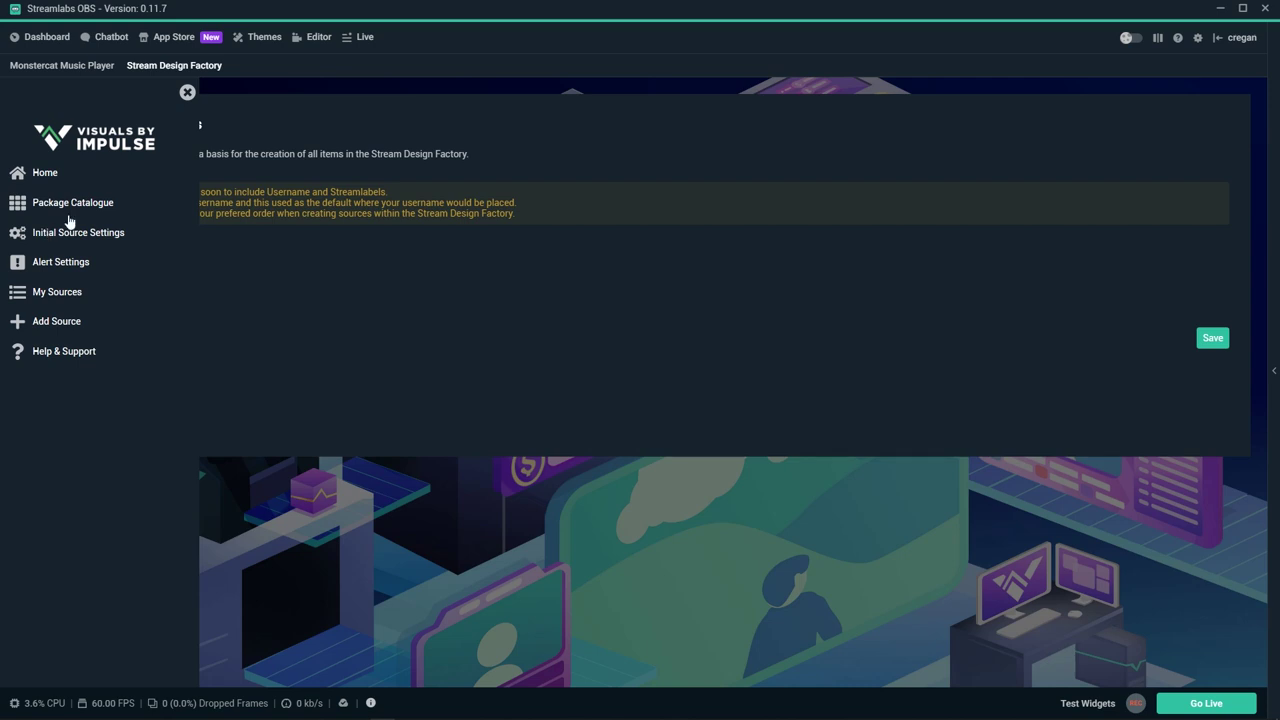
- Add a Twitter social entry with the streamer's username and save it
left_click(186, 93)
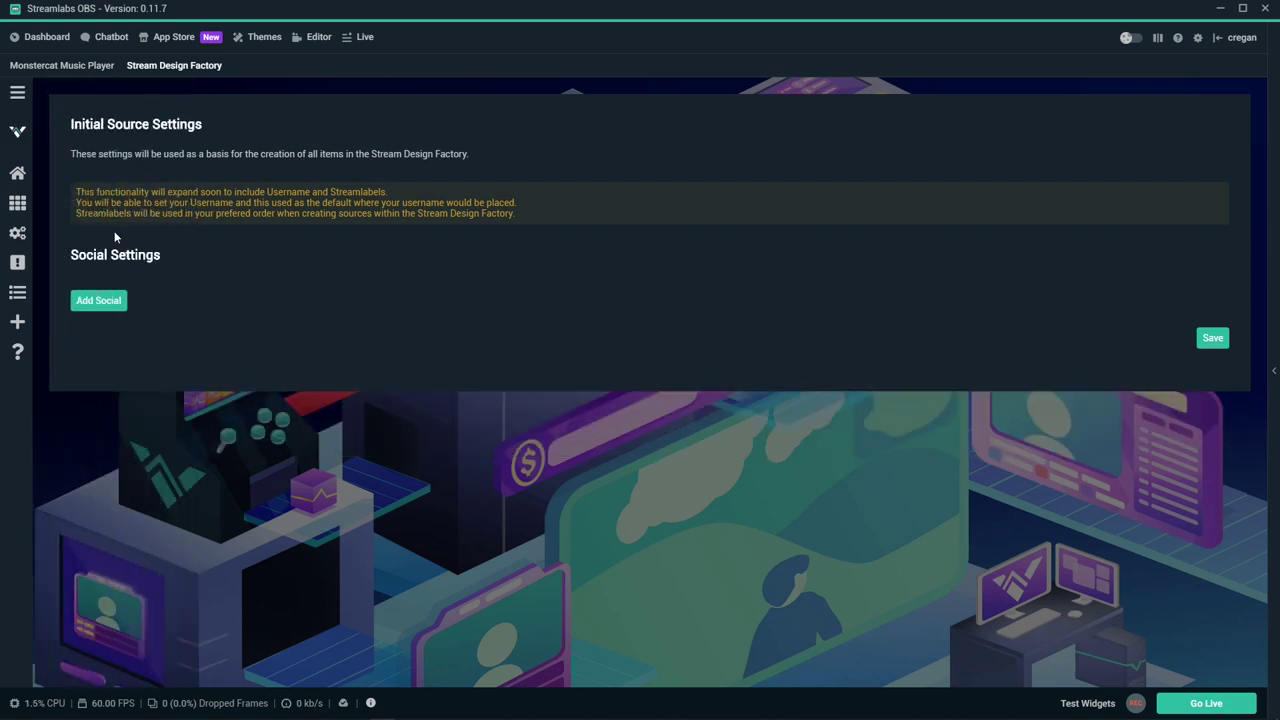
left_click(94, 303)
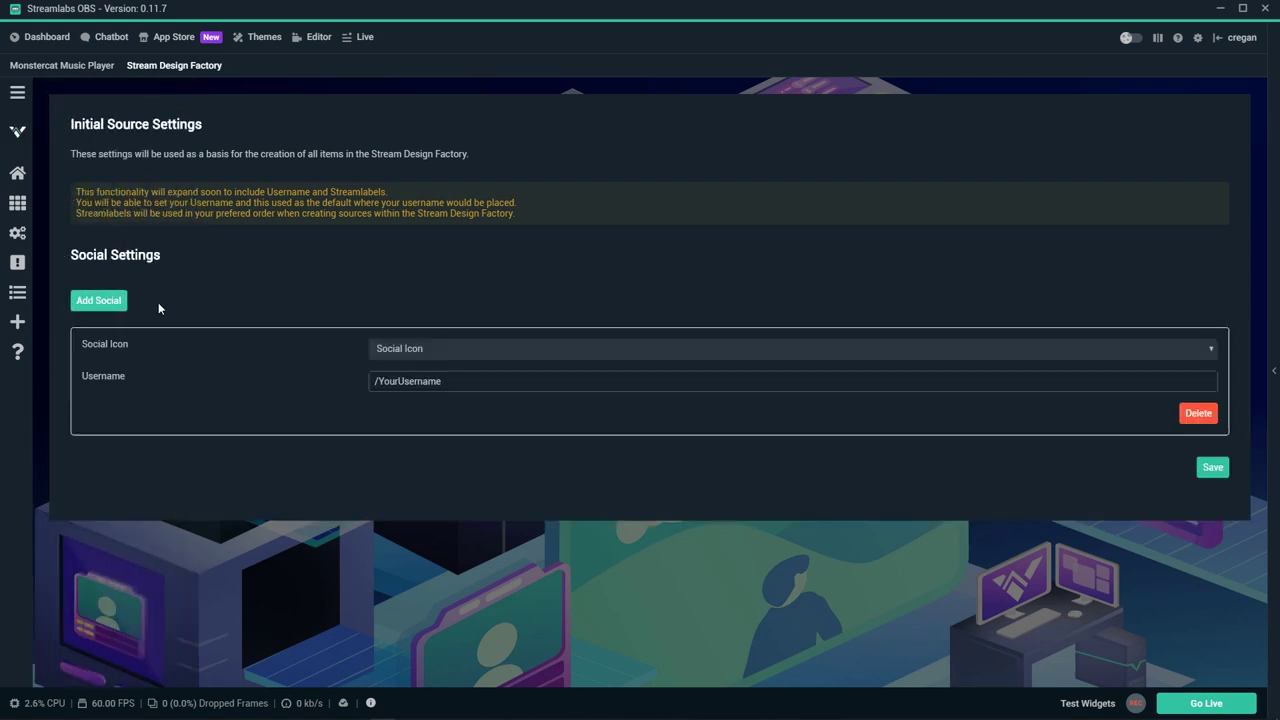
left_click(425, 349)
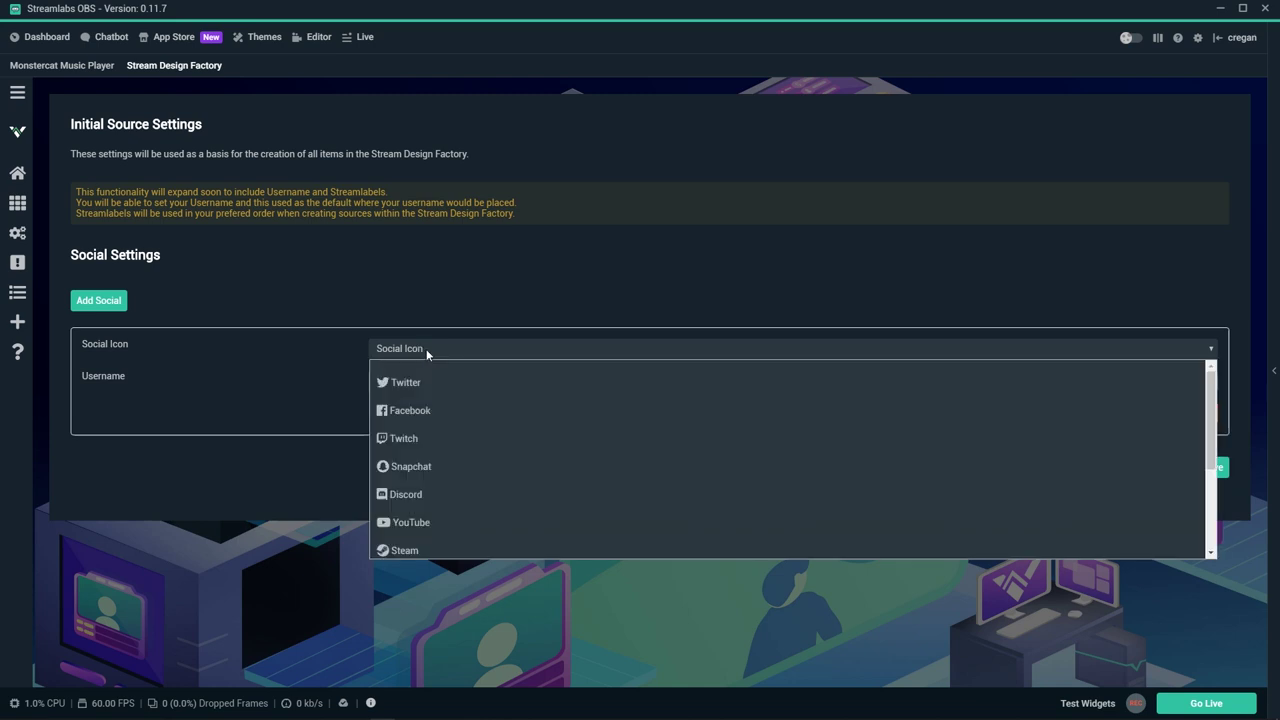
scroll(409, 427, "down", 3)
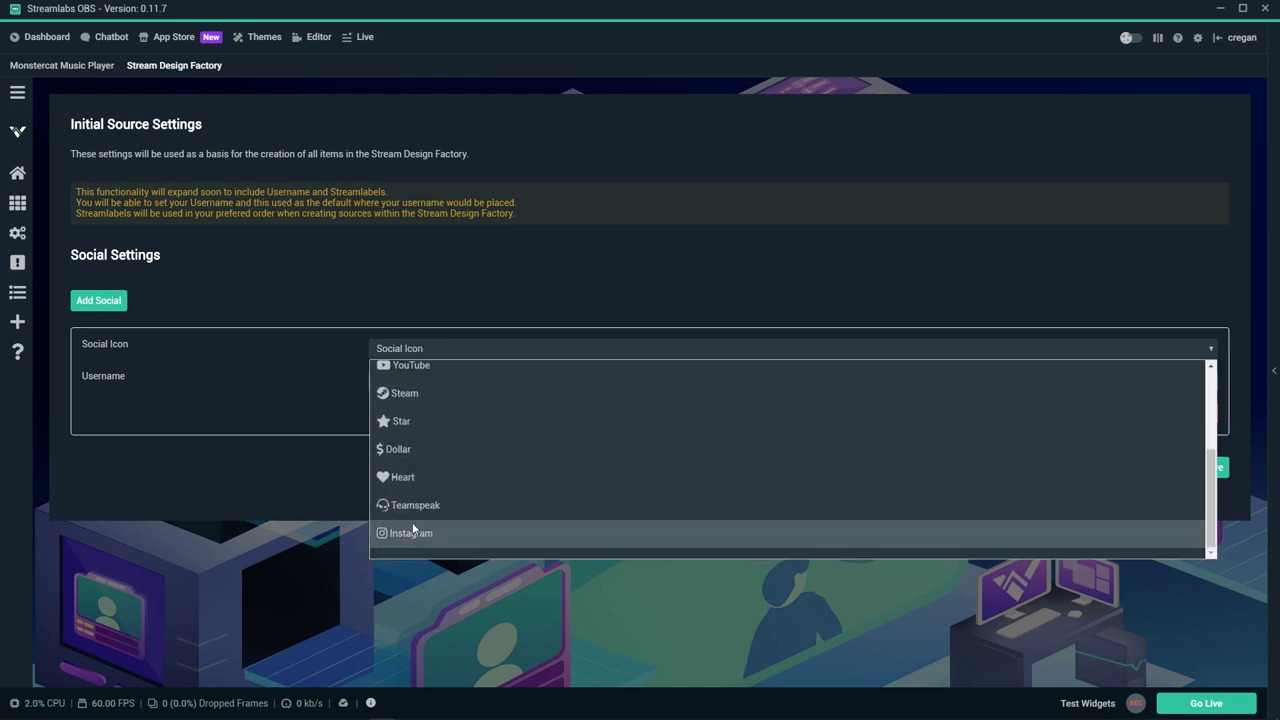
scroll(410, 390, "up", 5)
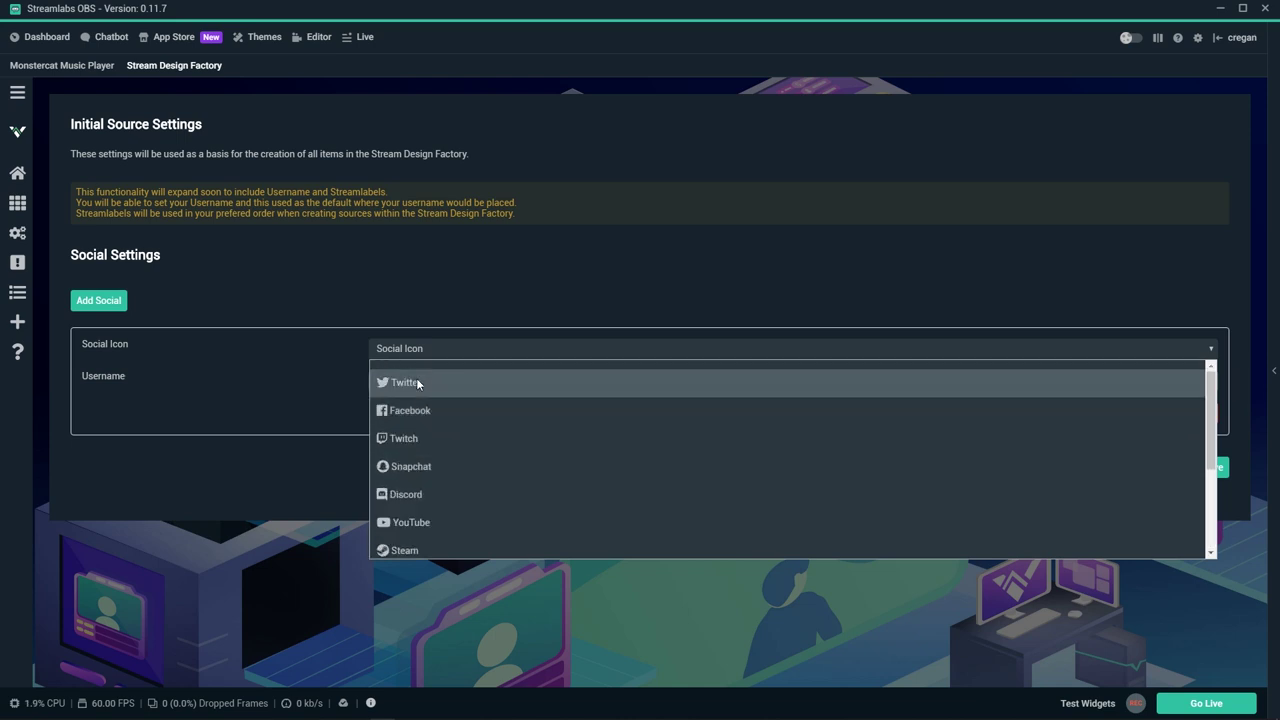
left_click(416, 378)
double_click(417, 381)
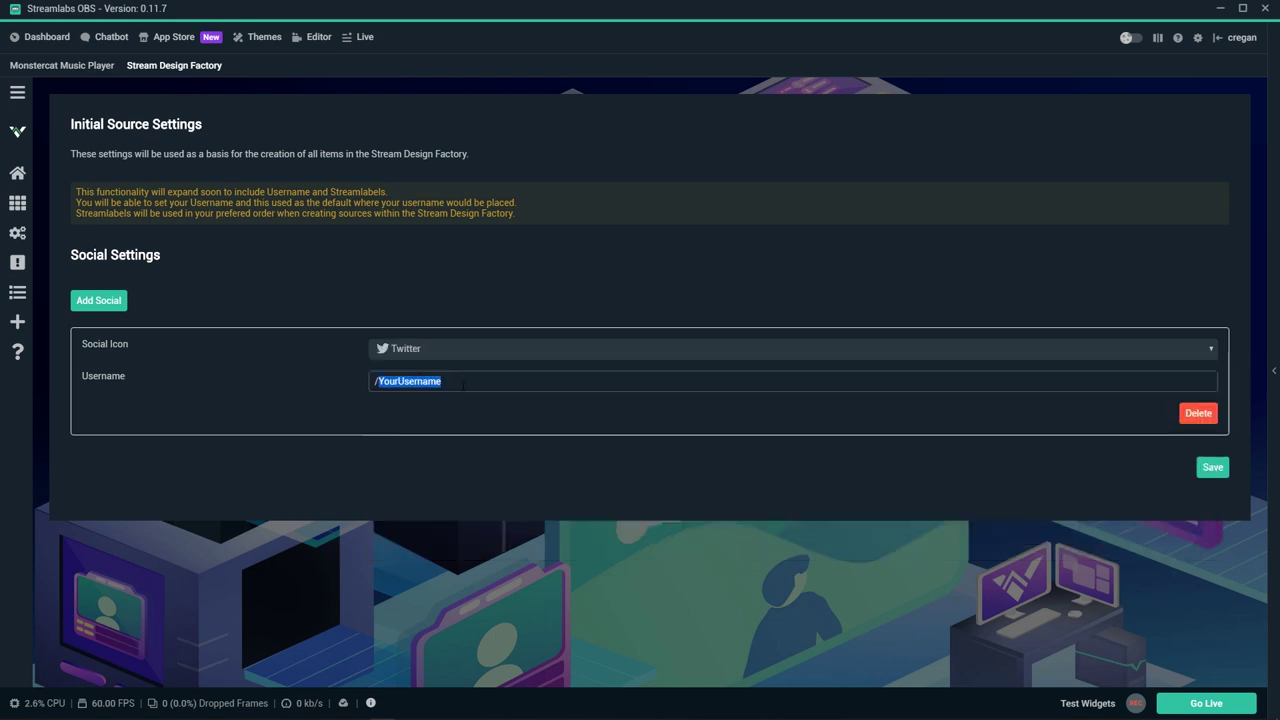
type("Cregan")
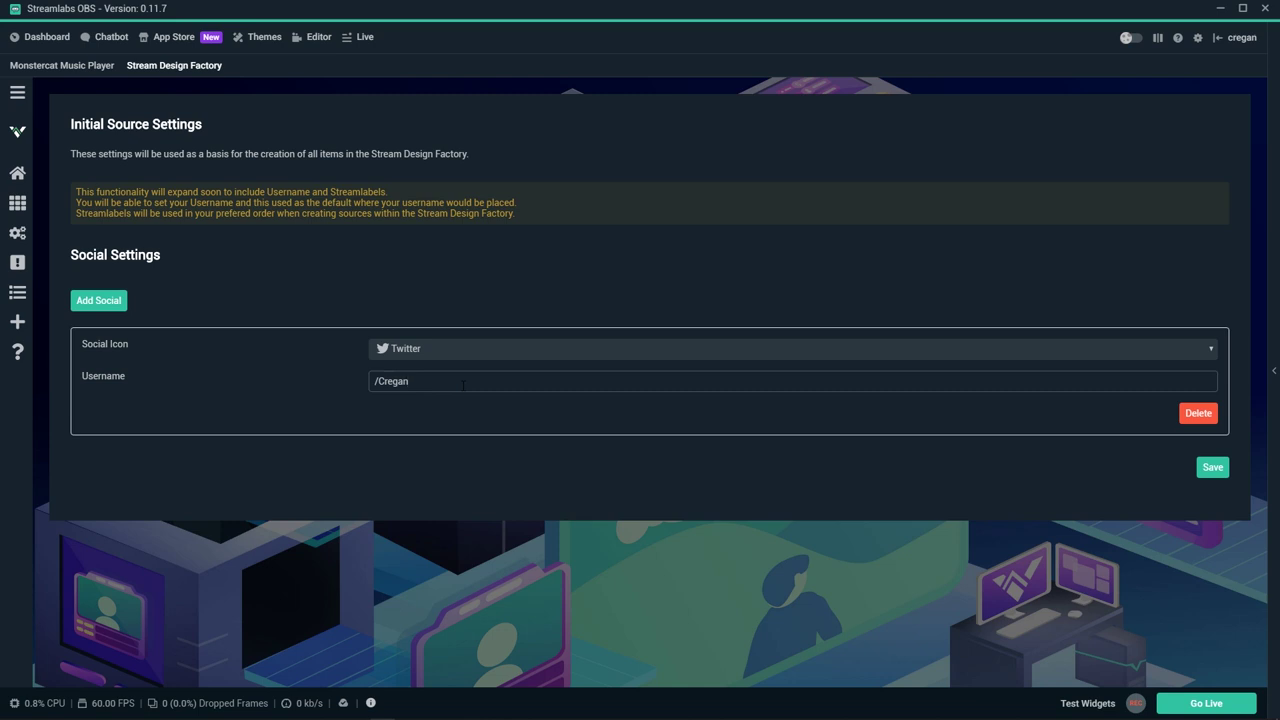
left_click(1210, 468)
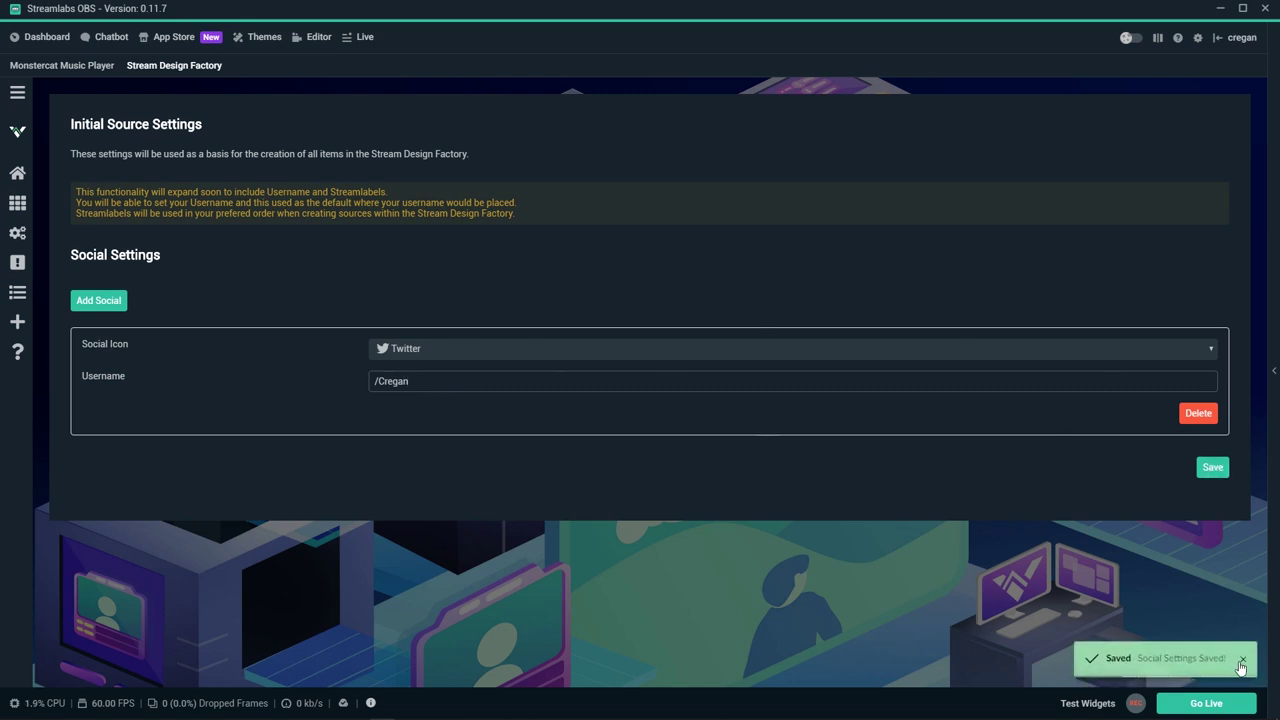
- Add a second social entry for Twitch with the streamer's username and save
left_click(98, 300)
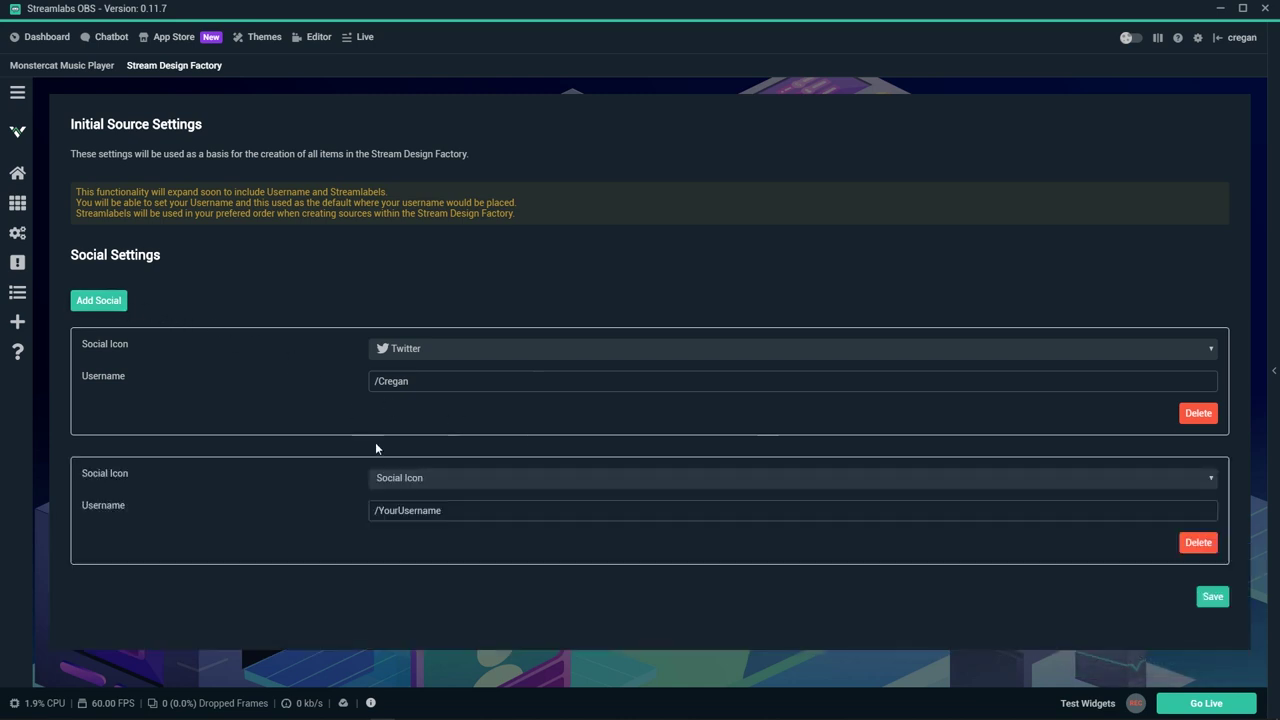
left_click(421, 477)
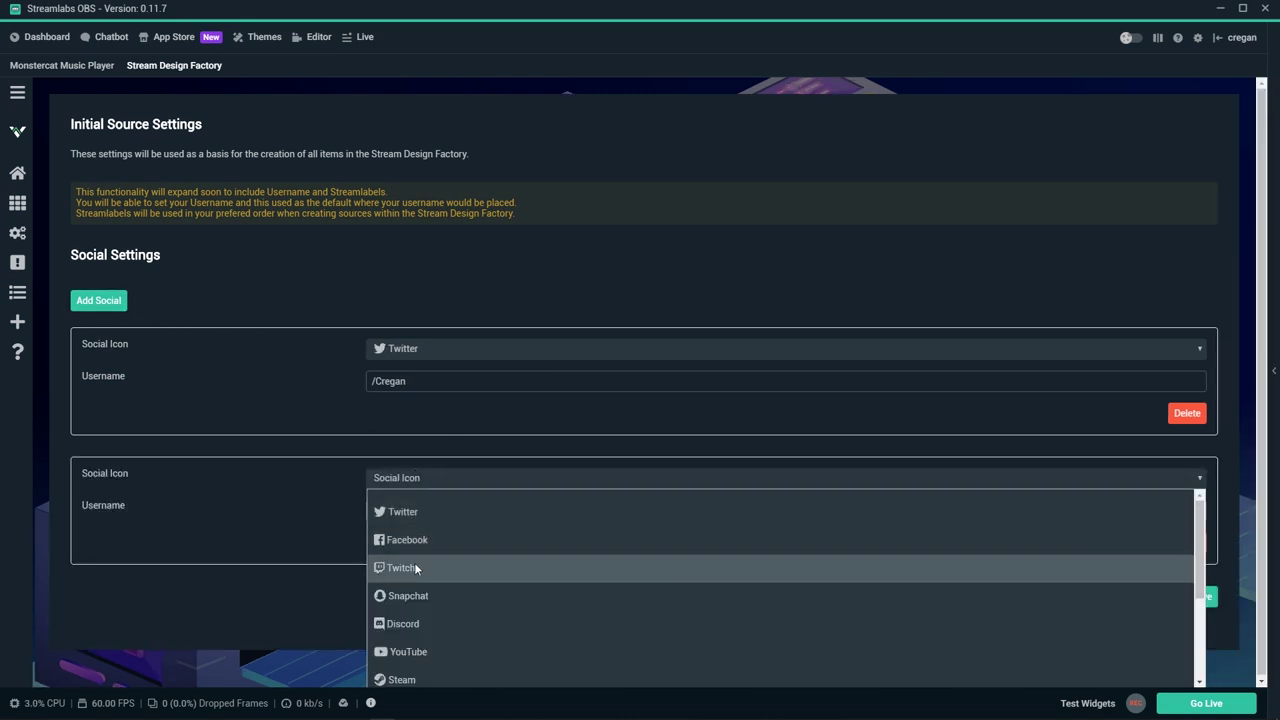
left_click(414, 562)
double_click(450, 511)
type("Cregan")
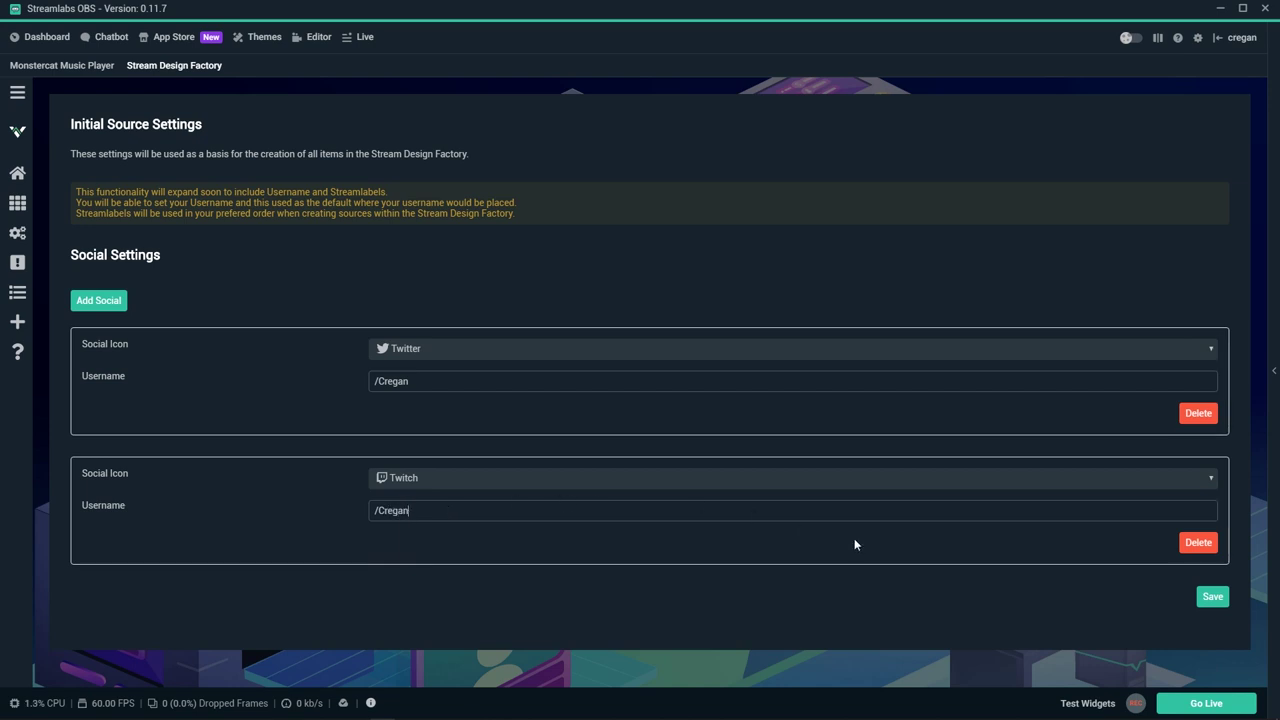
left_click(1201, 596)
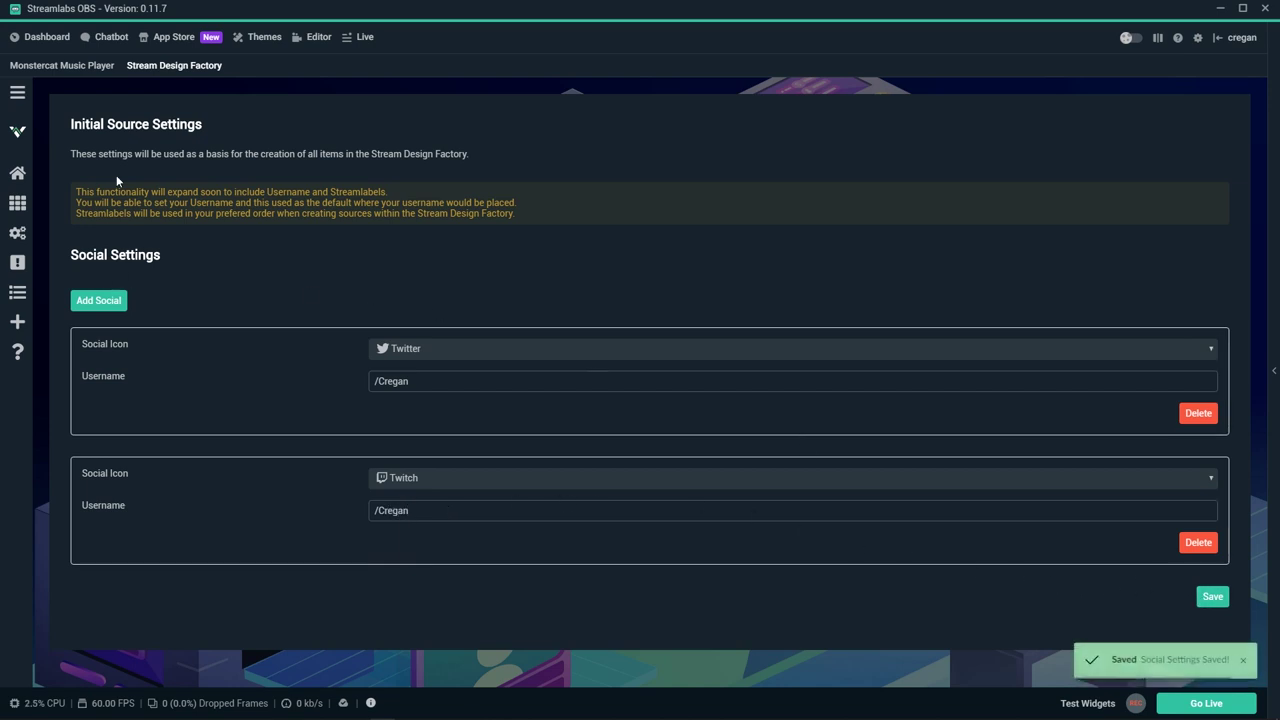
left_click(18, 94)
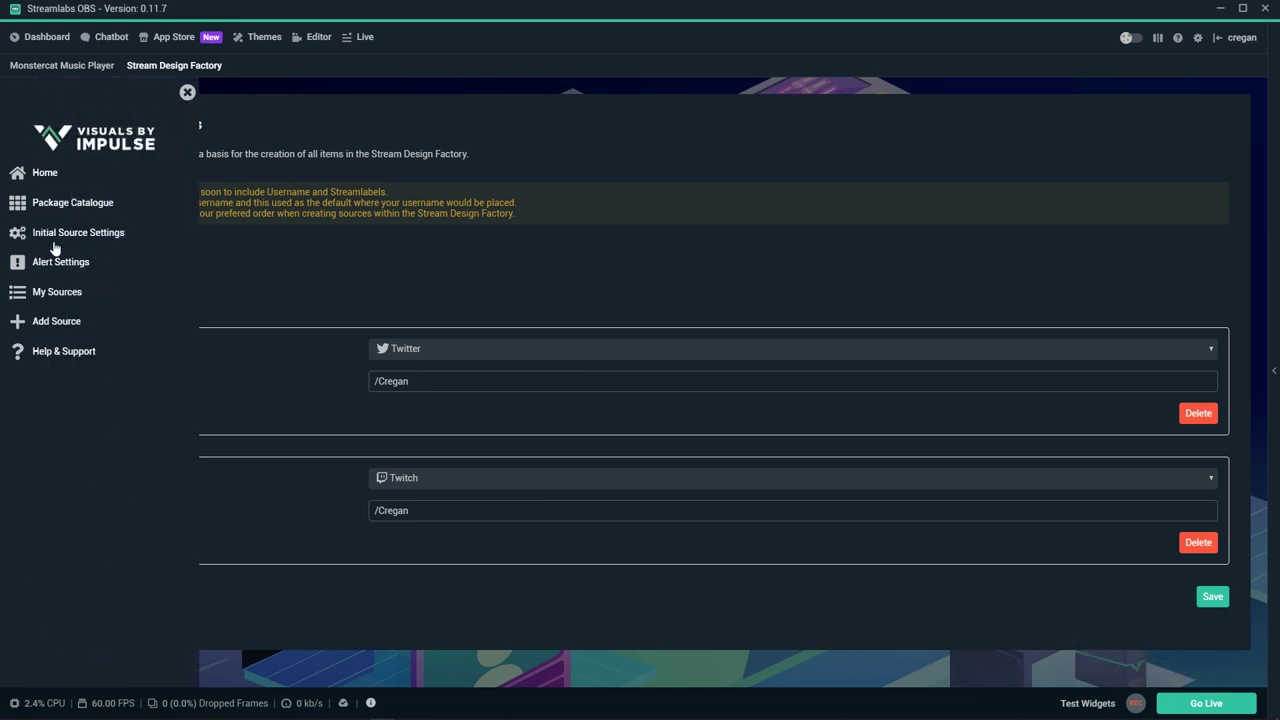
- Review the Sub, Resub, Donation, Host, Bits, Raid, Pledge and Merch alerts, then remove Sub's sound
left_click(55, 266)
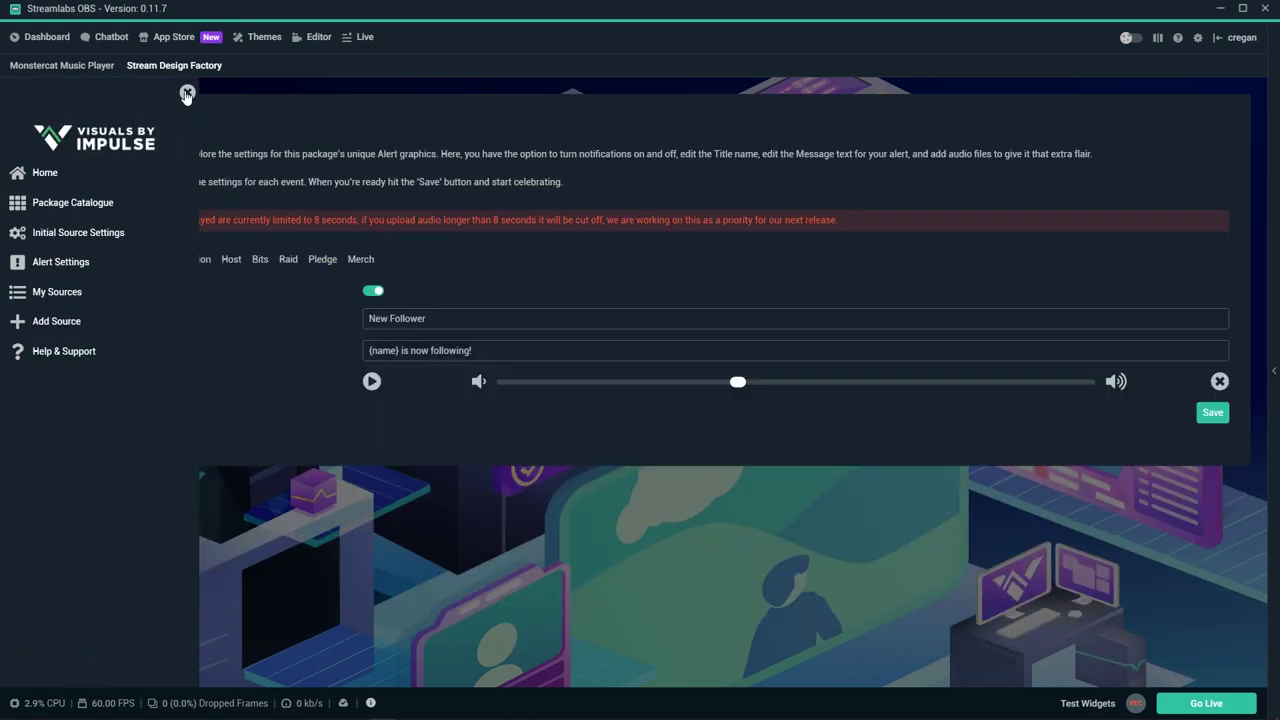
left_click(186, 94)
left_click(117, 260)
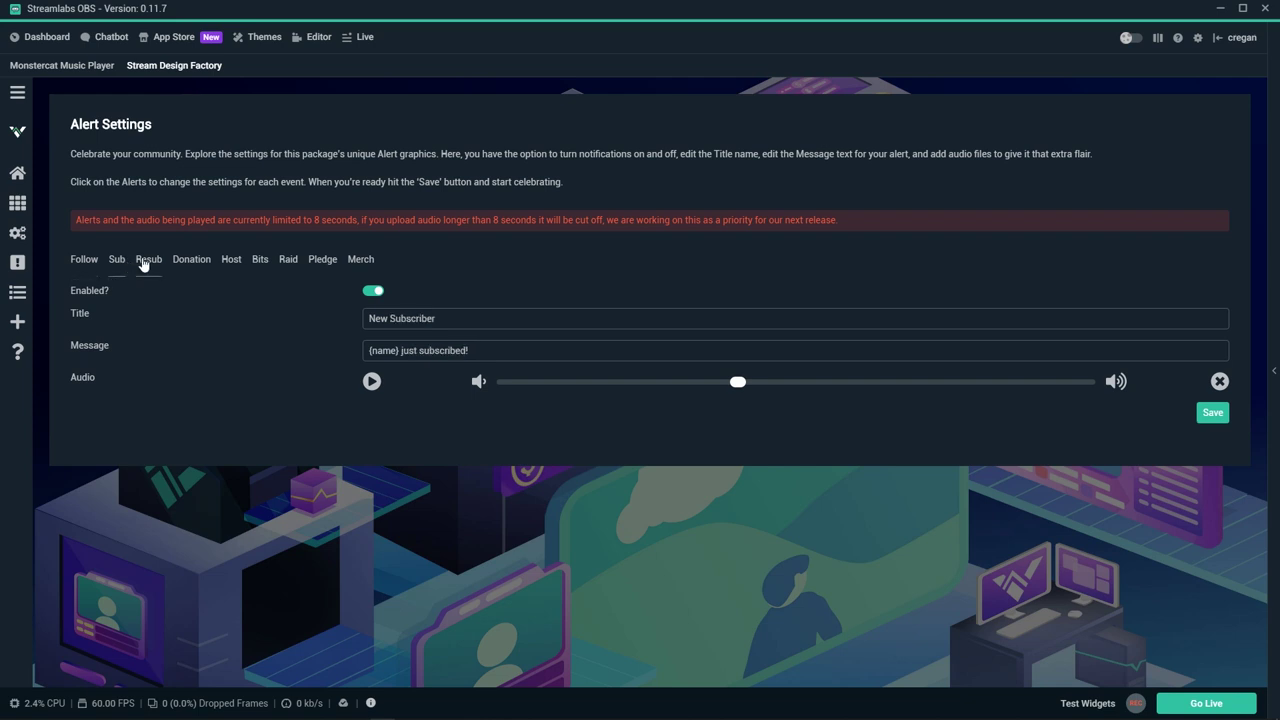
left_click(144, 261)
left_click(185, 262)
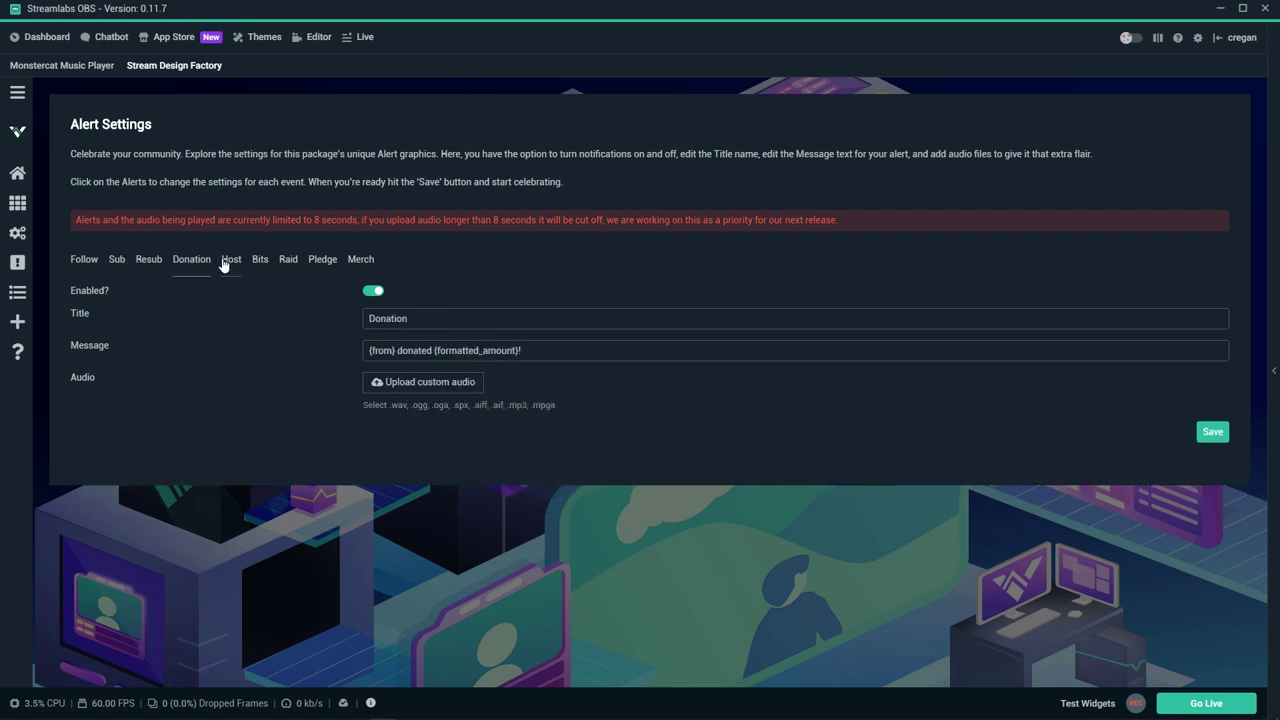
left_click(226, 263)
left_click(257, 263)
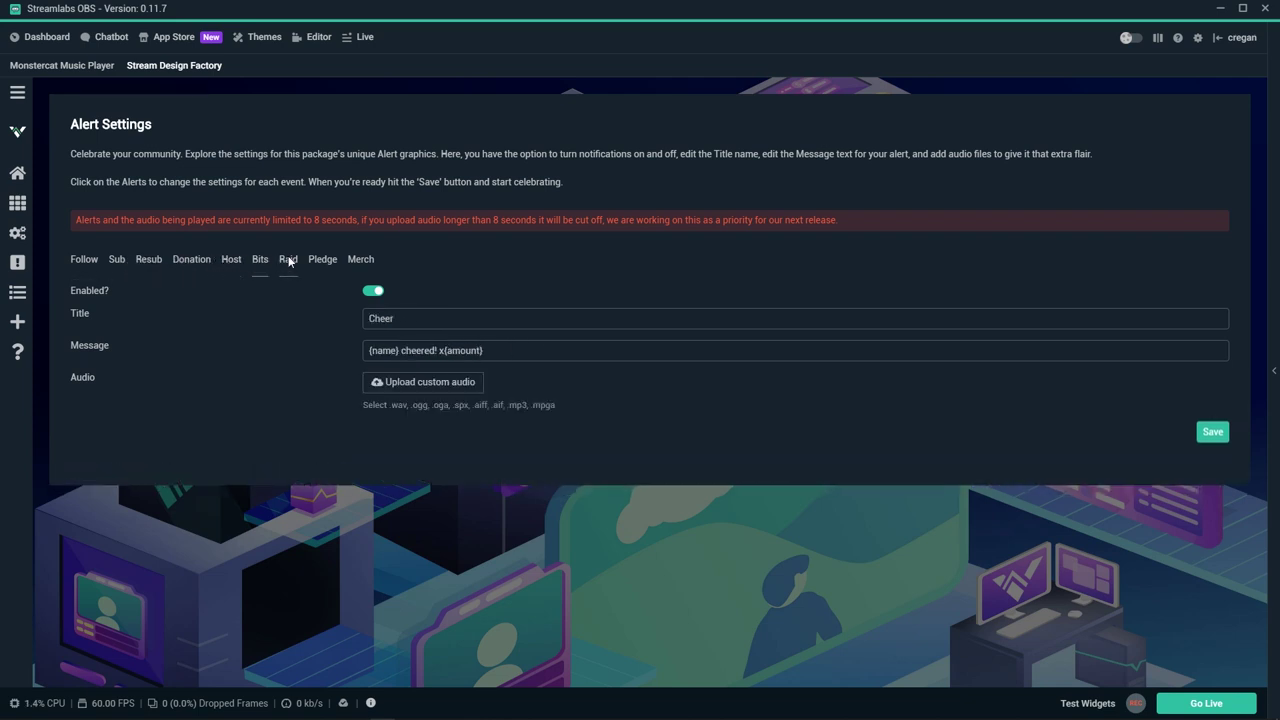
left_click(289, 262)
left_click(325, 263)
left_click(360, 262)
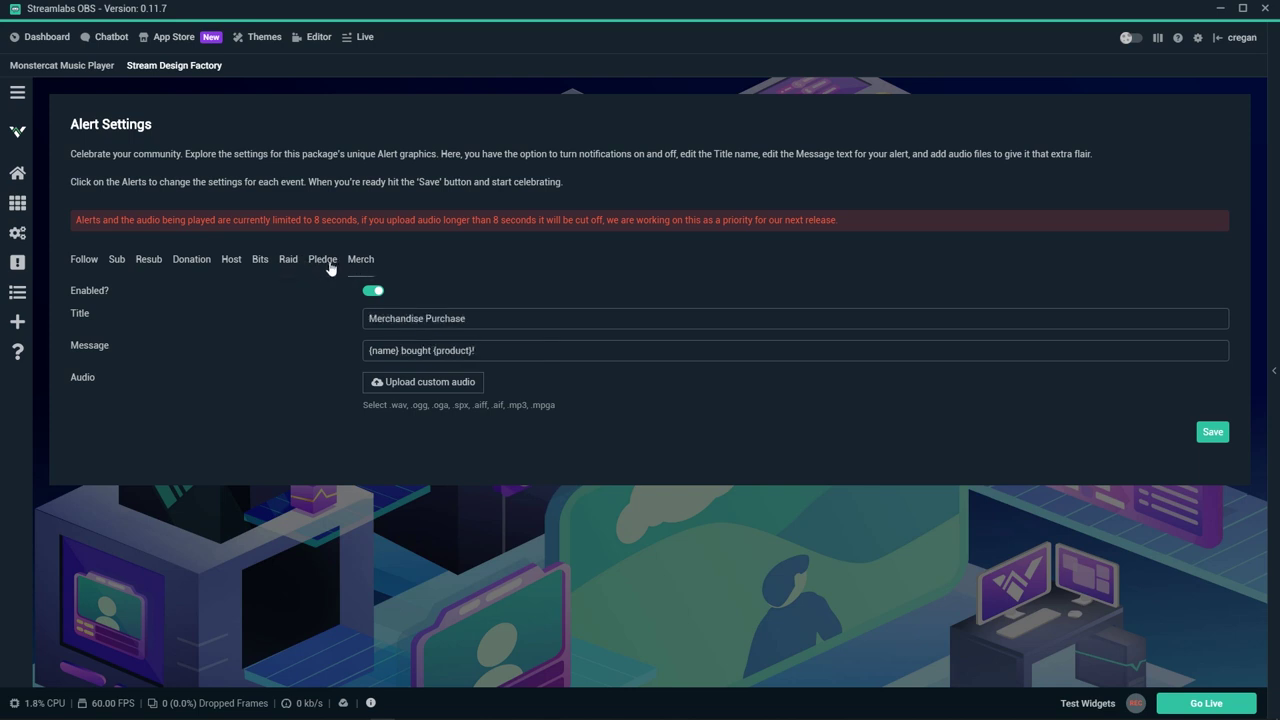
left_click(118, 260)
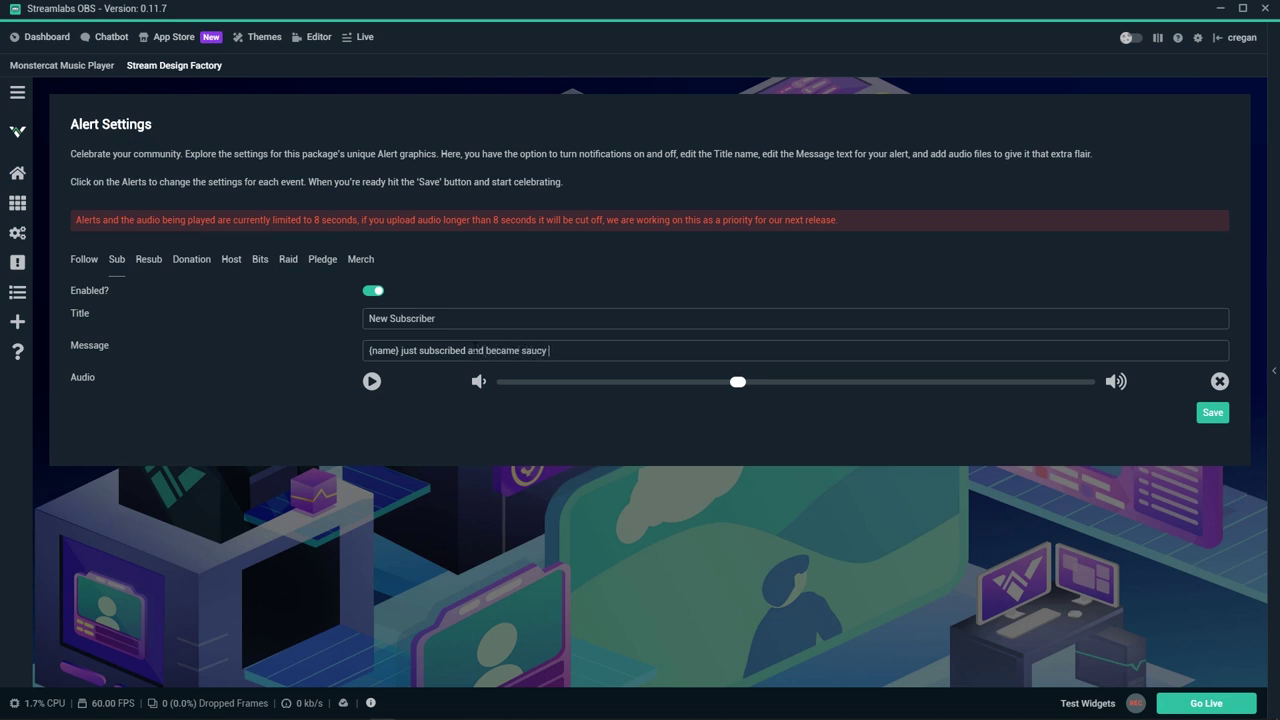
left_click(1220, 381)
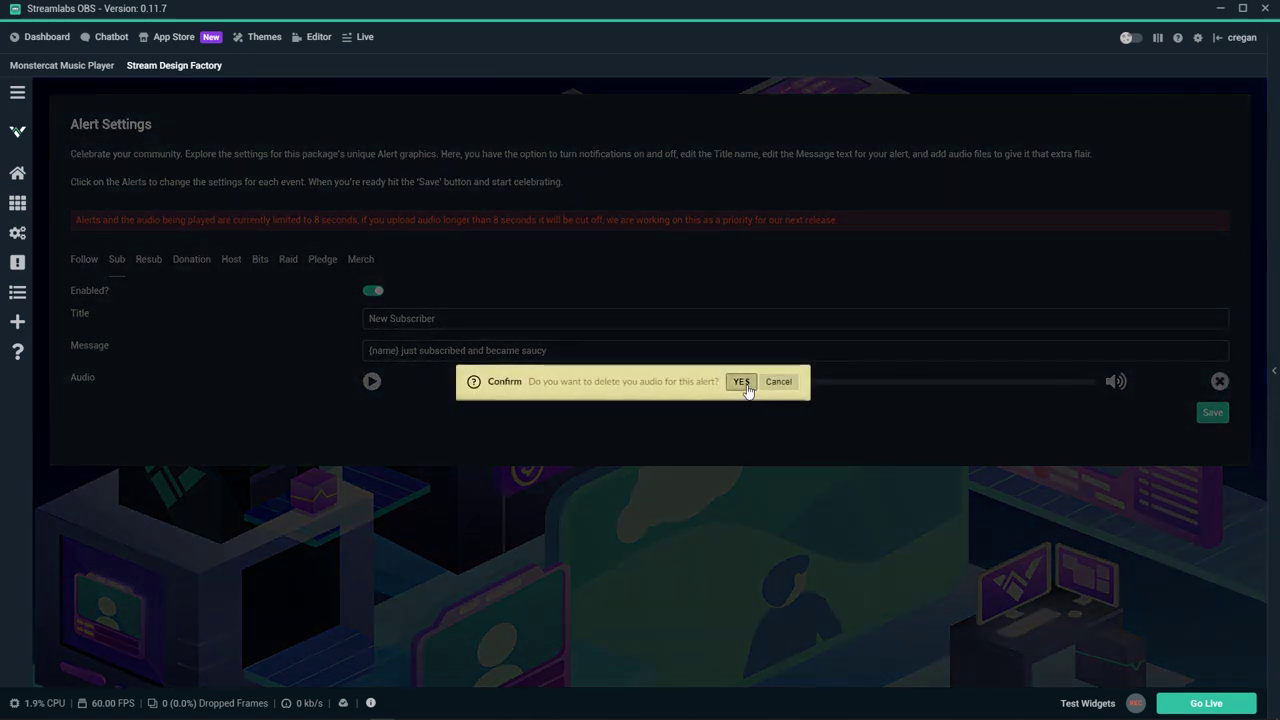
- Replace the Sub alert sound with god-dammit-geoff.mp3, lower its volume and preview it
left_click(742, 382)
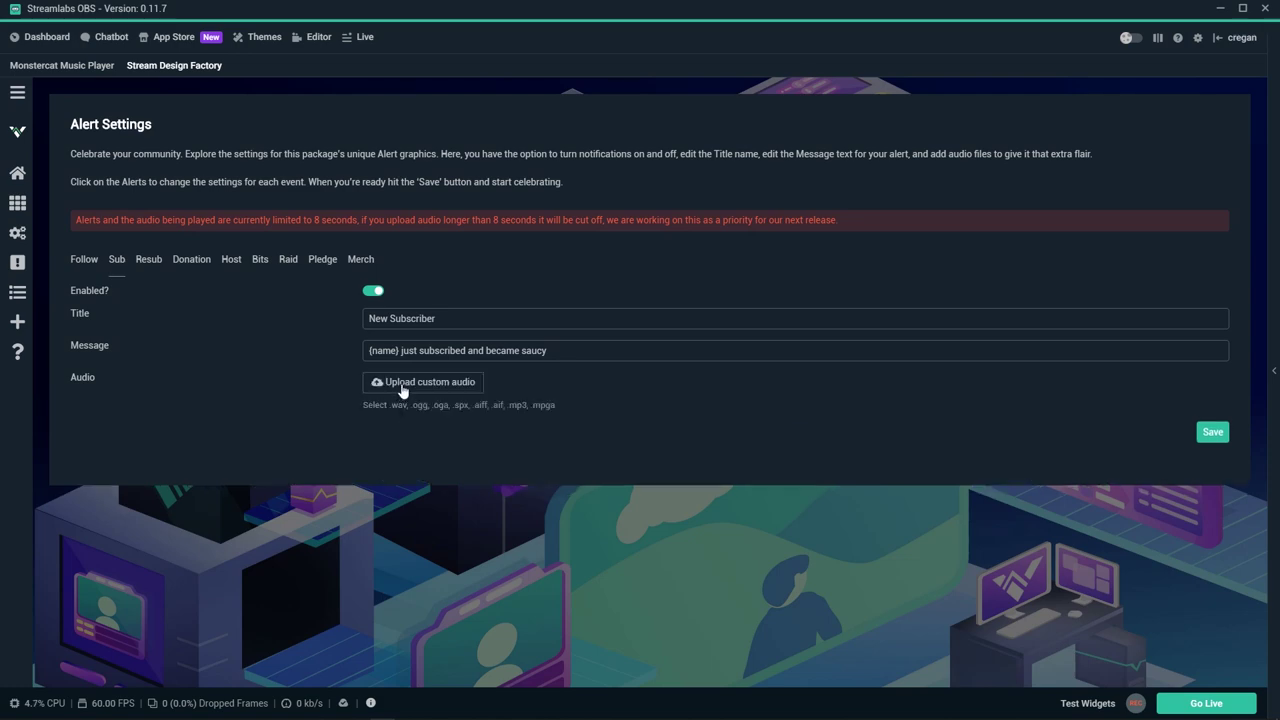
left_click(401, 389)
left_click(200, 275)
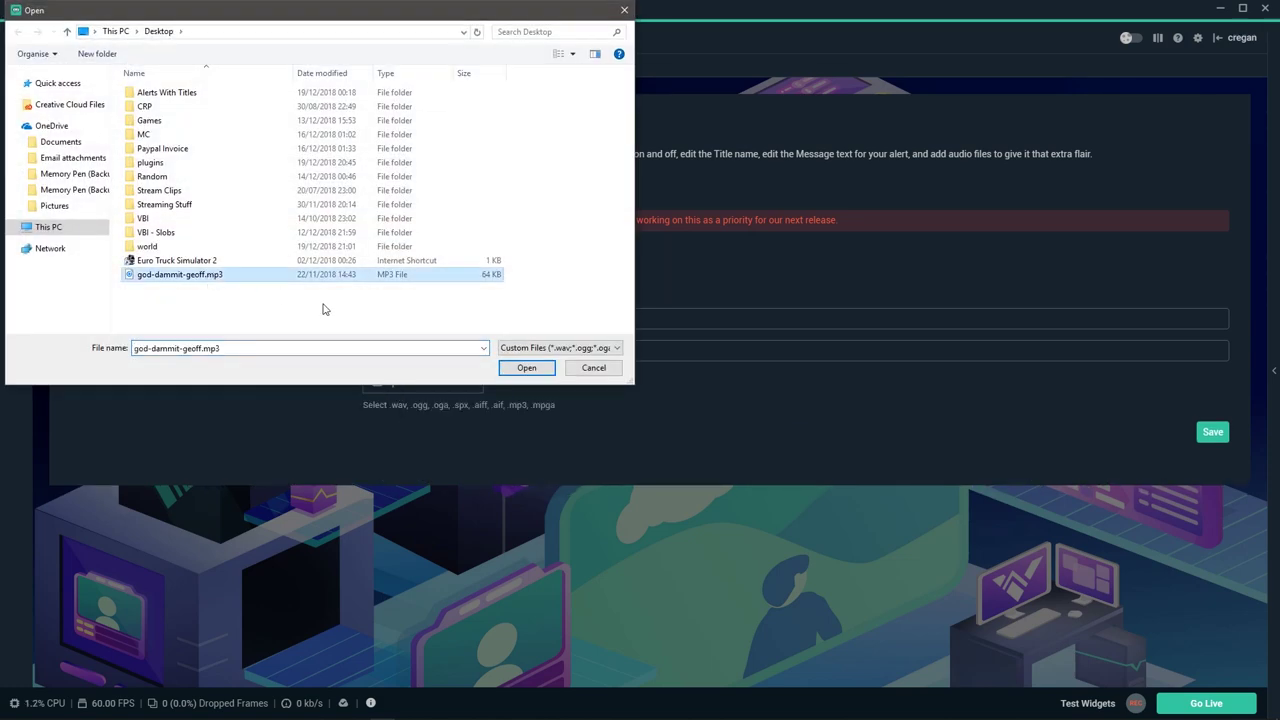
left_click(526, 368)
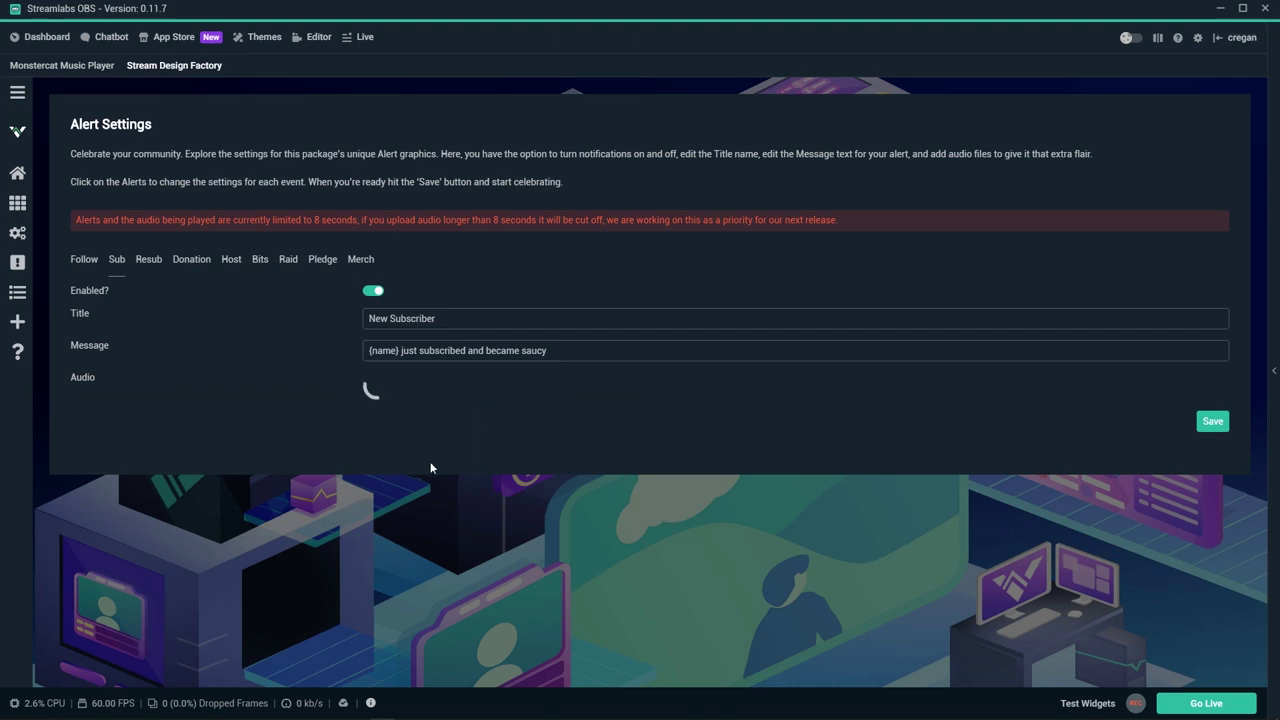
left_click_drag(732, 390, 502, 390)
left_click(372, 384)
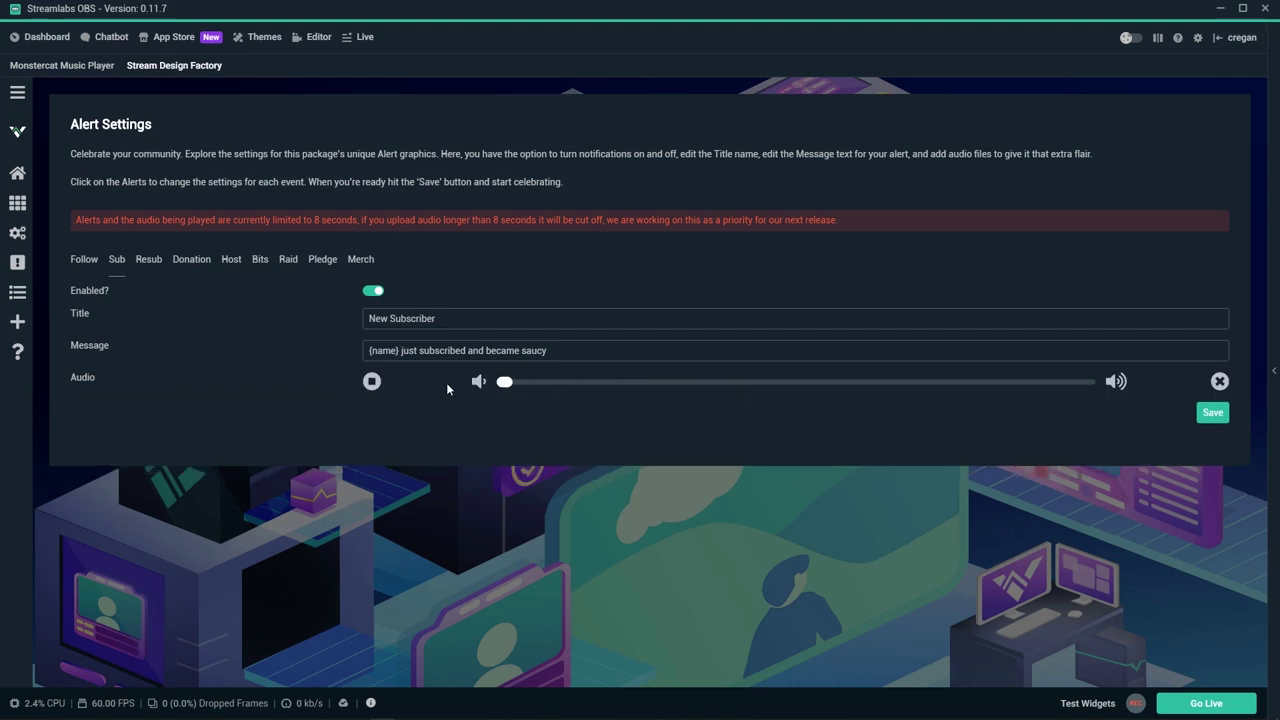
- Nudge the volume up slightly, save the alert, and go to My Sources
left_click(508, 390)
left_click(1211, 416)
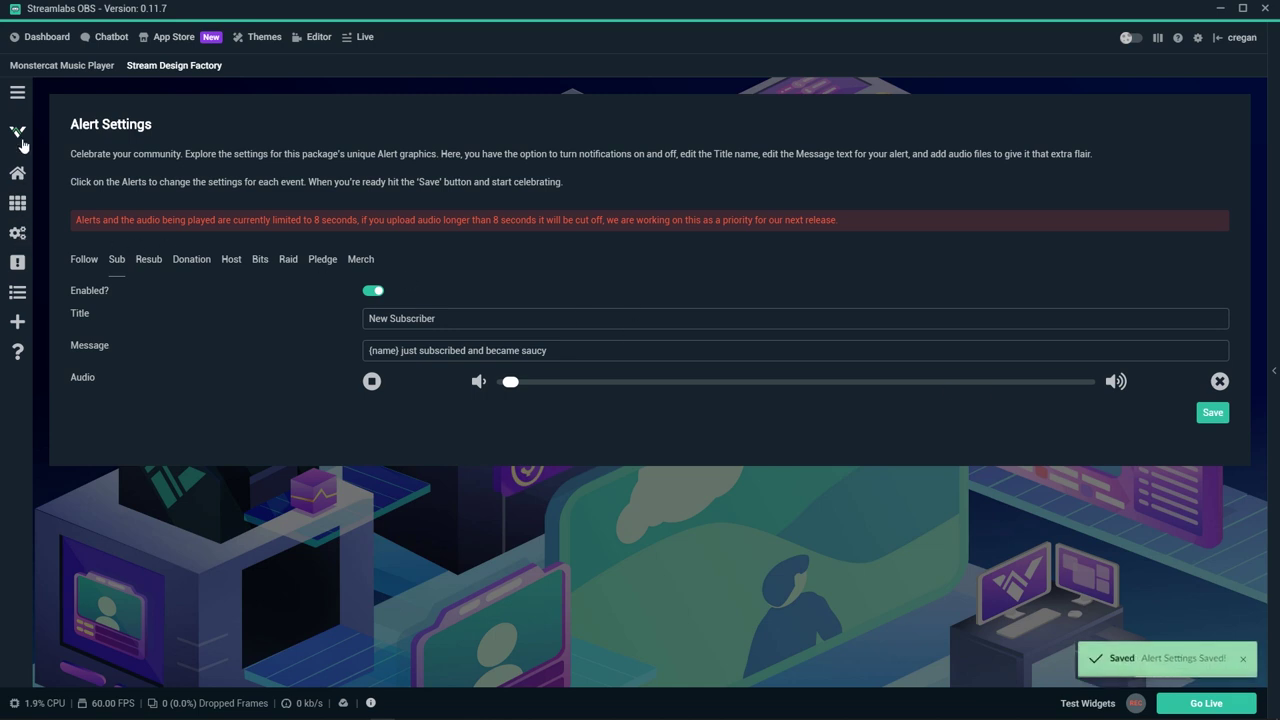
left_click(17, 92)
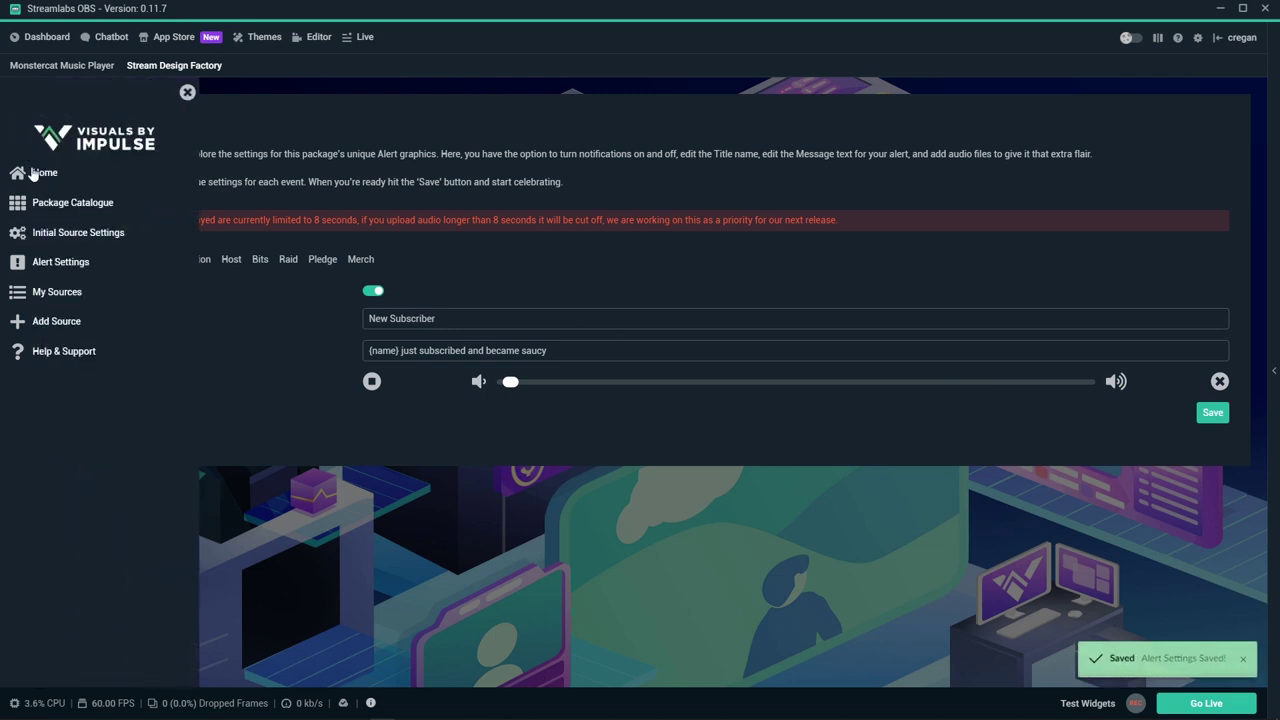
left_click(42, 294)
- Add a new source, browse Overlay, Intermission and Alerts, and set Camera Frame to Animated 16:9
left_click(186, 94)
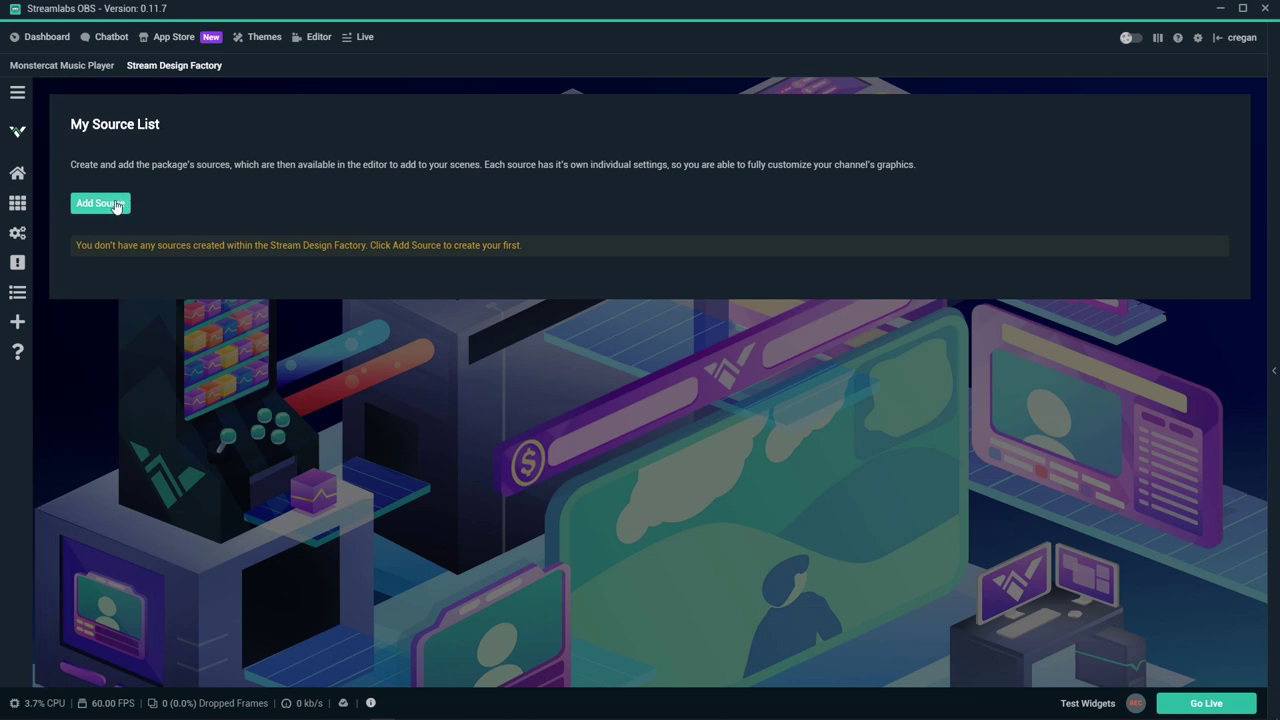
left_click(110, 205)
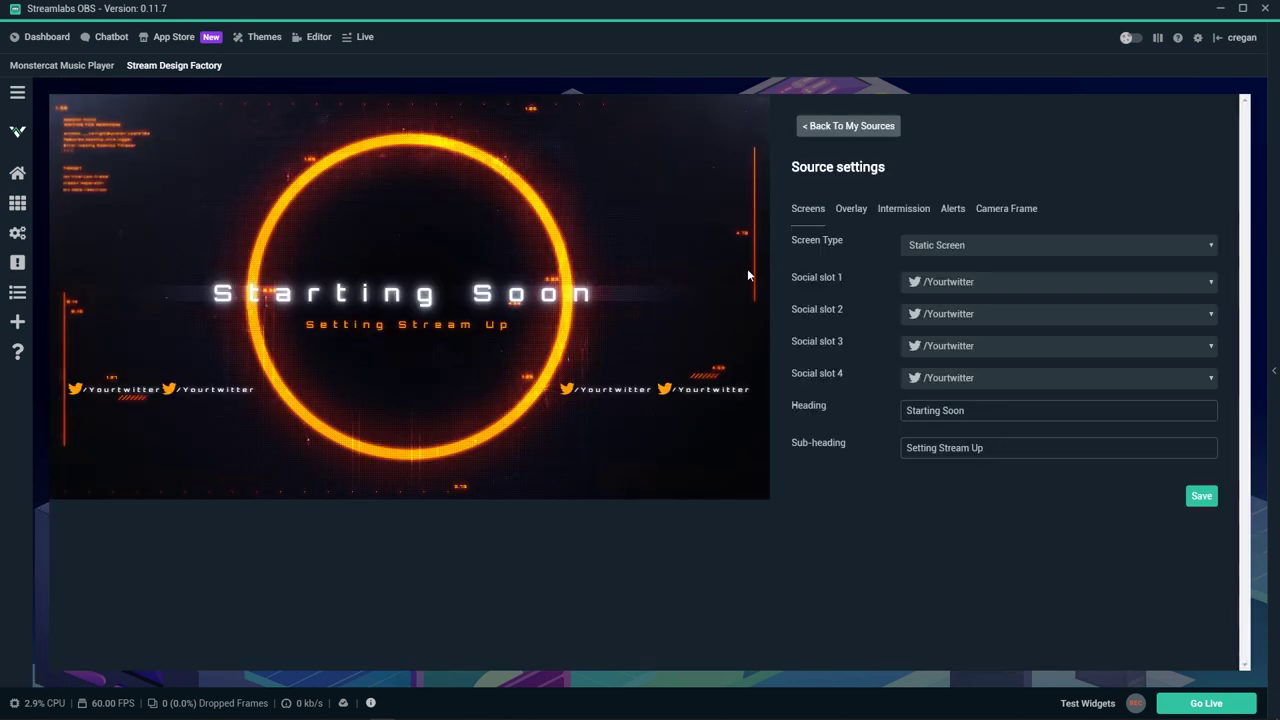
left_click(846, 212)
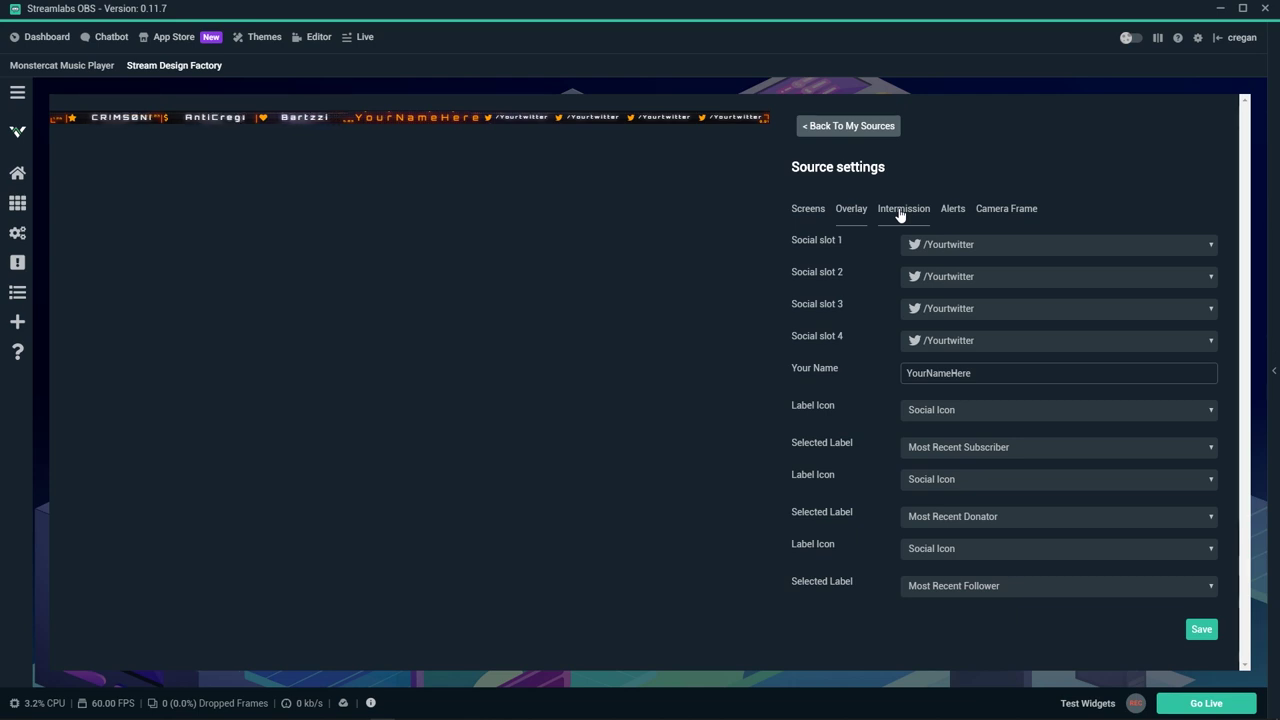
left_click(900, 215)
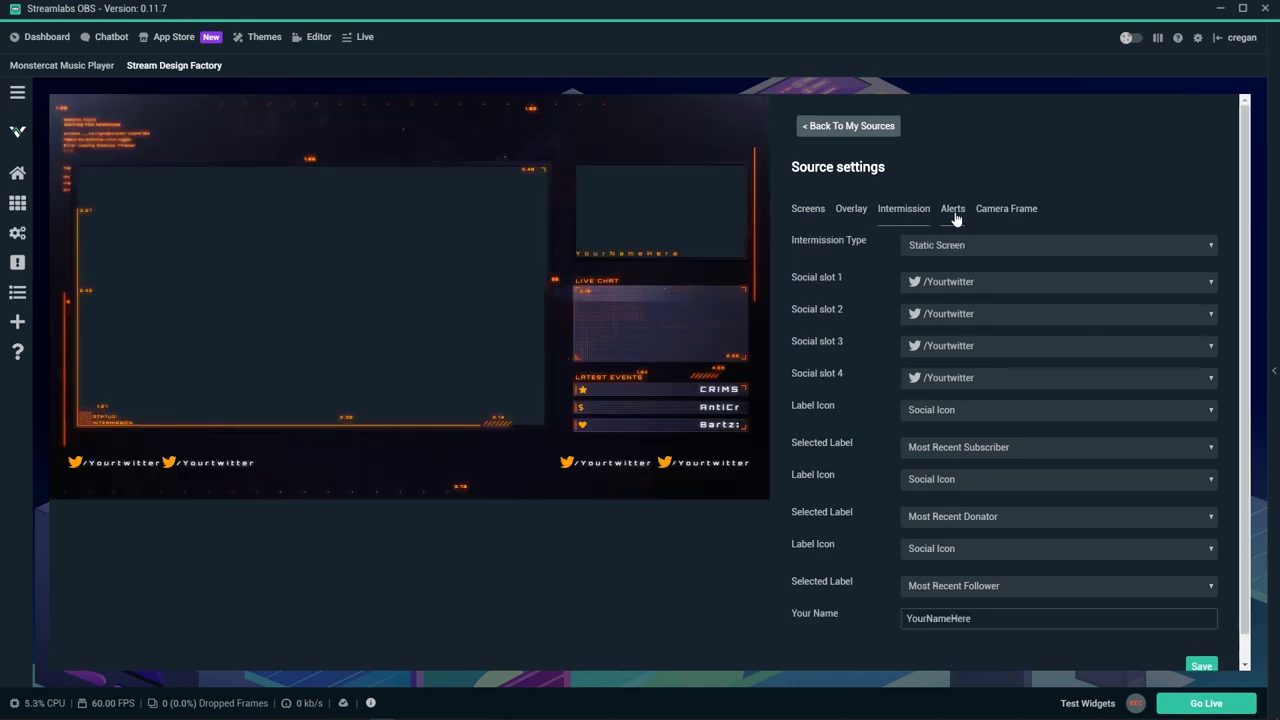
left_click(957, 217)
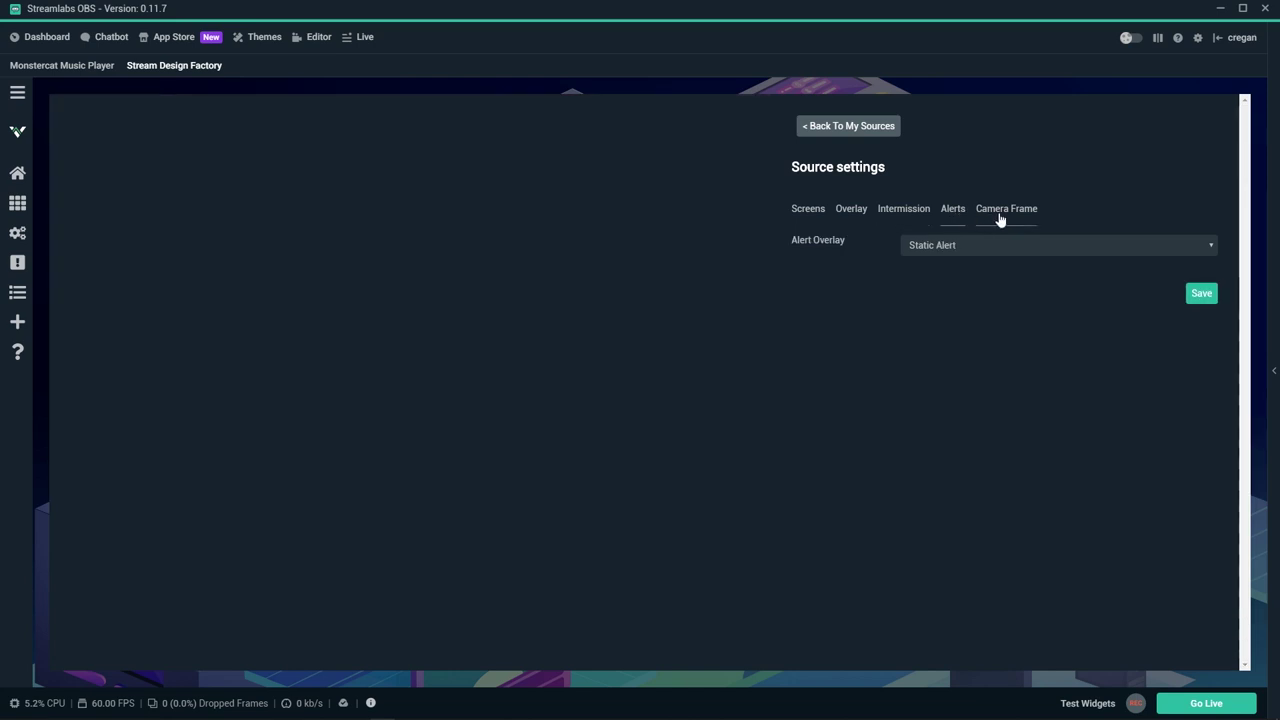
left_click(1000, 214)
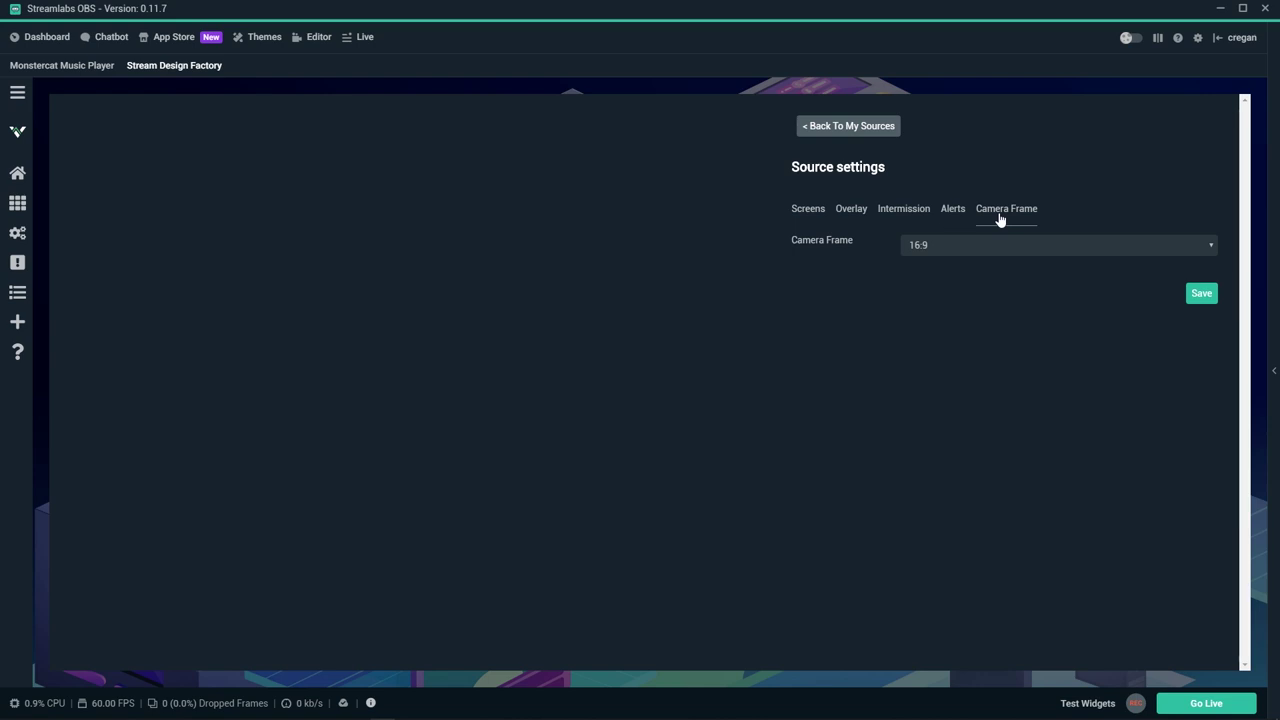
left_click(985, 244)
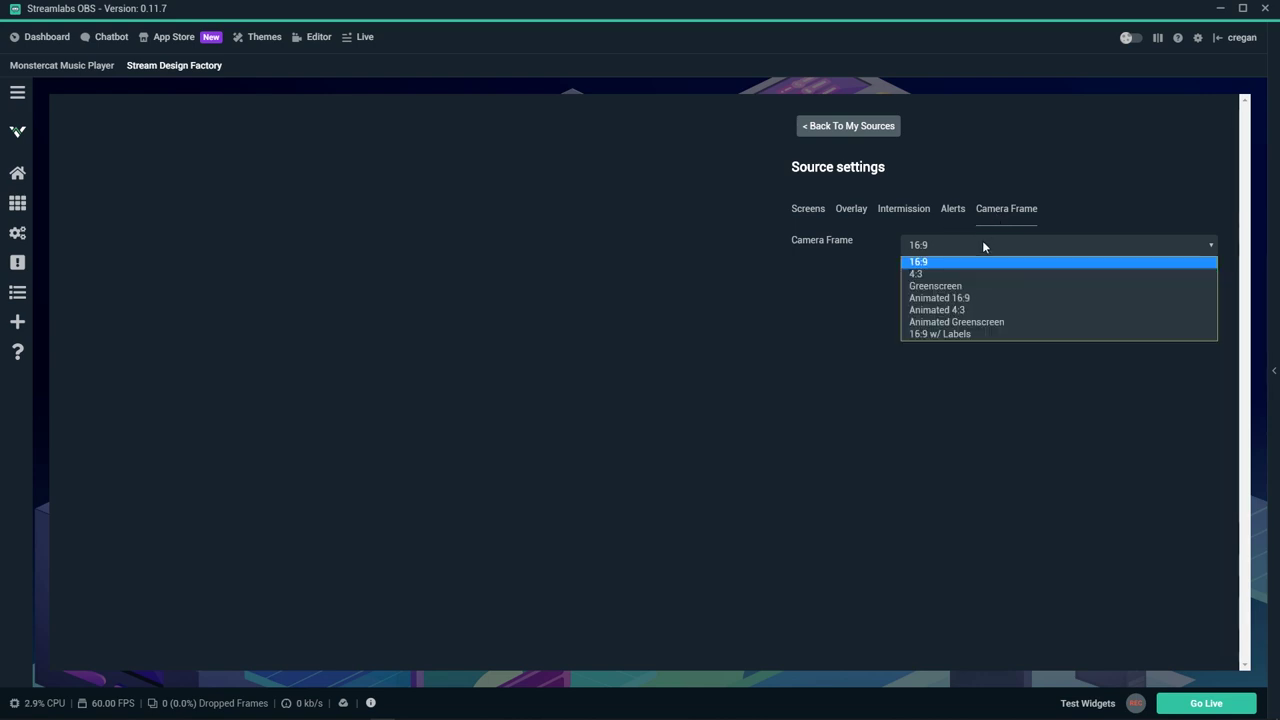
left_click(964, 298)
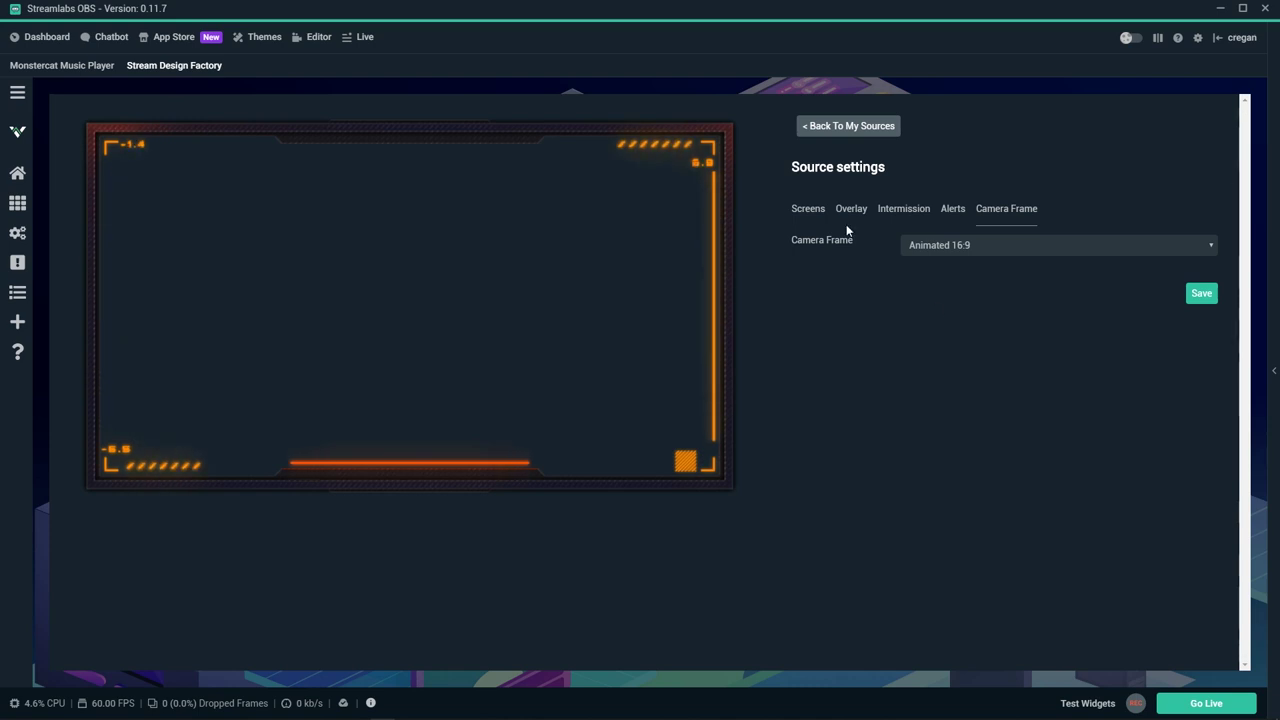
- Set the Screens tab's Screen Type to Animated Screen
left_click(808, 208)
left_click(960, 245)
left_click(951, 273)
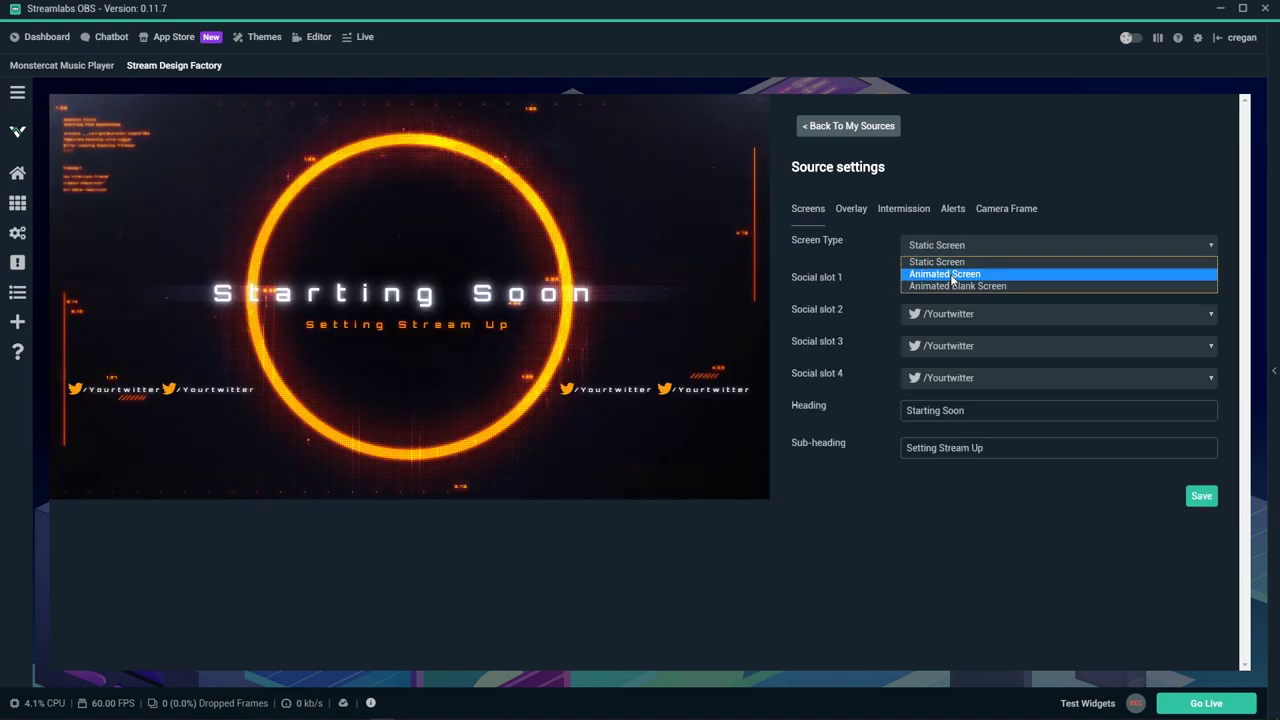
- Set social slots 1 and 4 to None, slot 2 to Twitter and slot 3 to Twitch
left_click(955, 281)
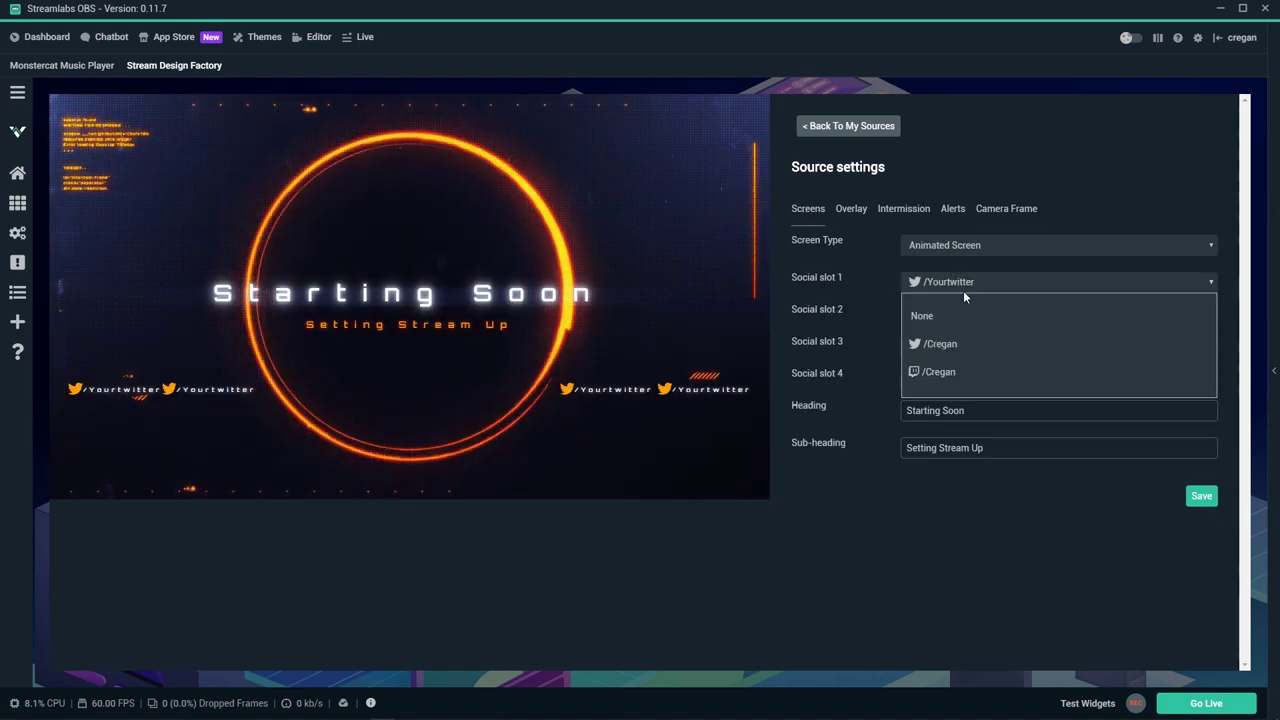
left_click(936, 314)
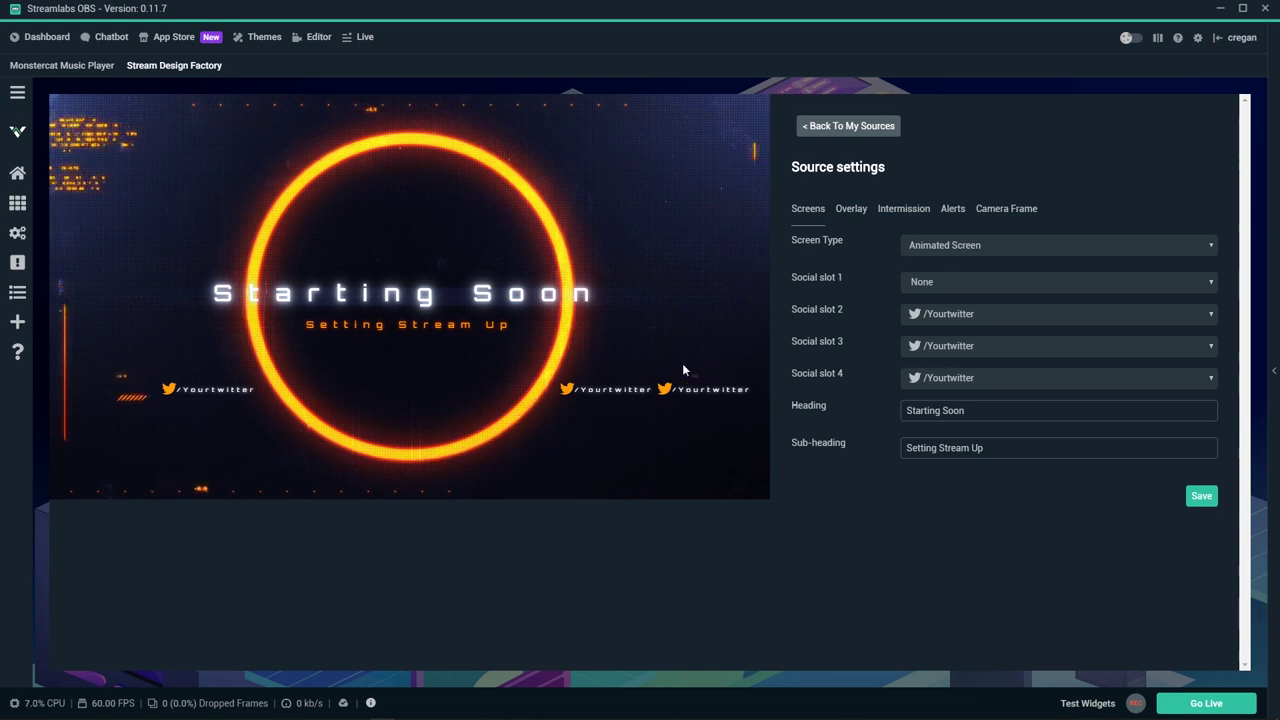
left_click(1000, 378)
left_click(944, 413)
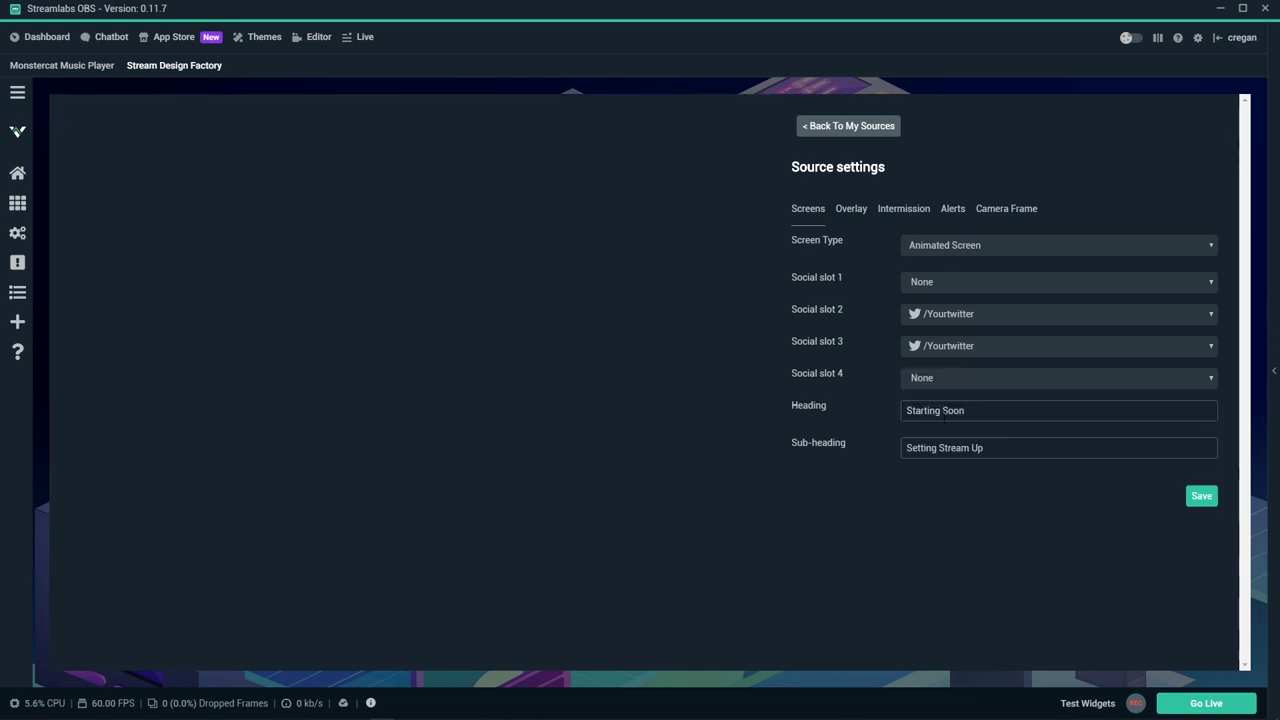
left_click(945, 314)
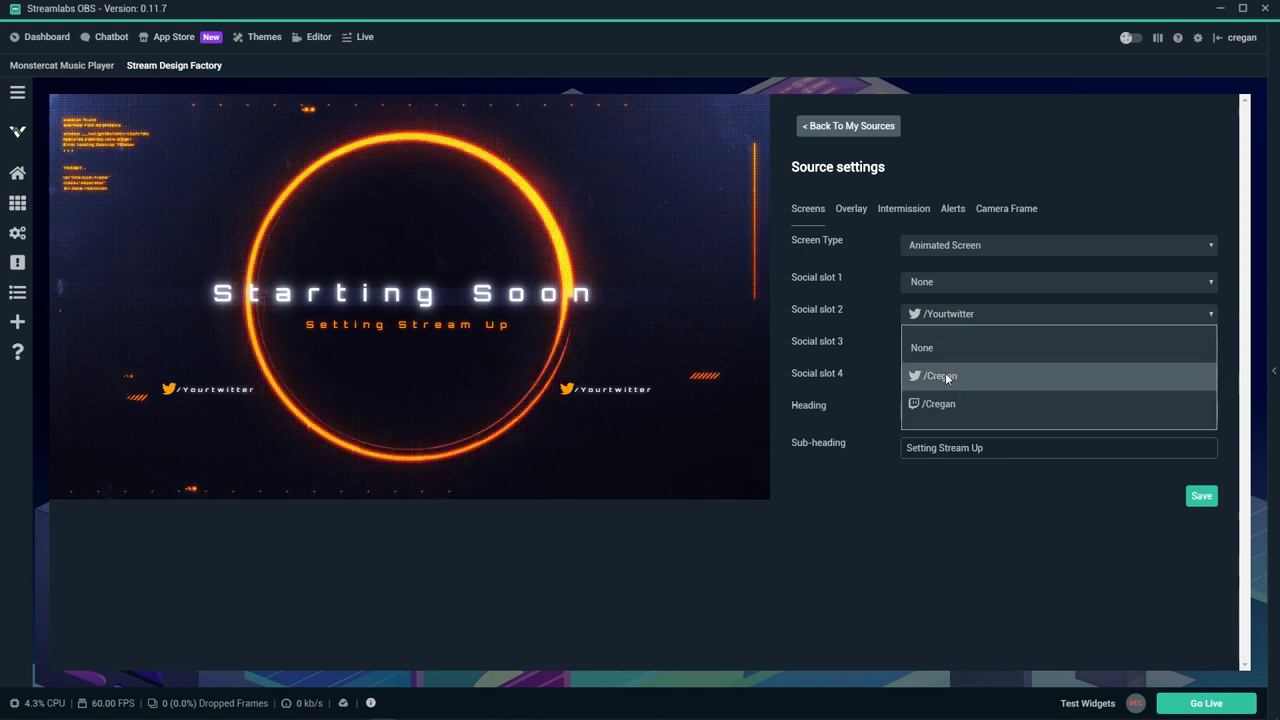
left_click(946, 377)
left_click(945, 347)
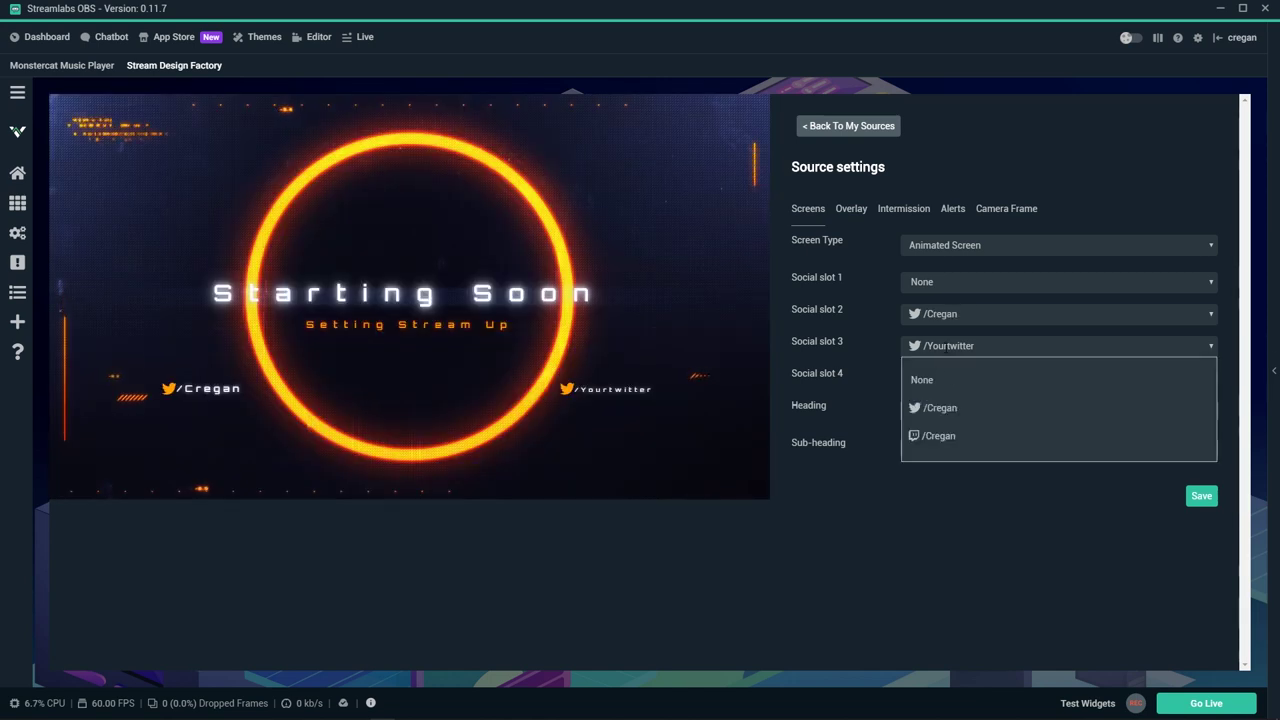
left_click(938, 435)
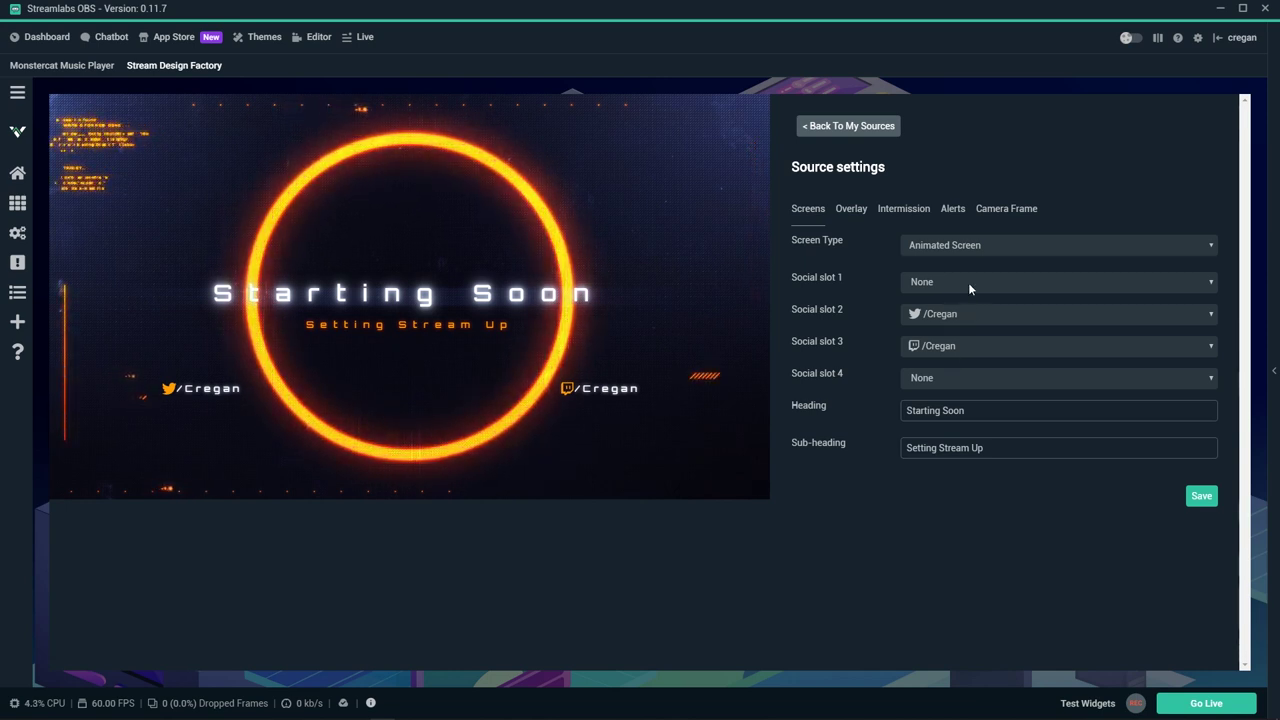
left_click(968, 286)
left_click(920, 489)
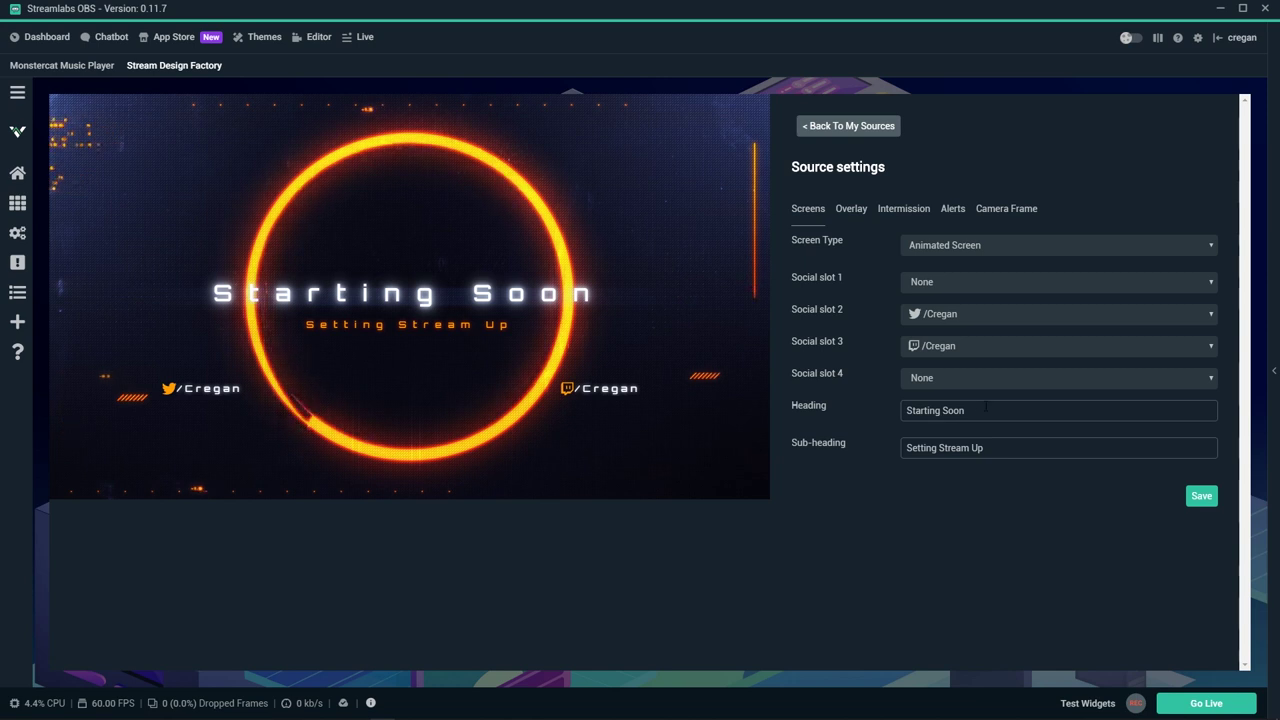
- Change the screen heading to 'Ending Soon'
left_click_drag(985, 410, 903, 410)
type("Stream will be end")
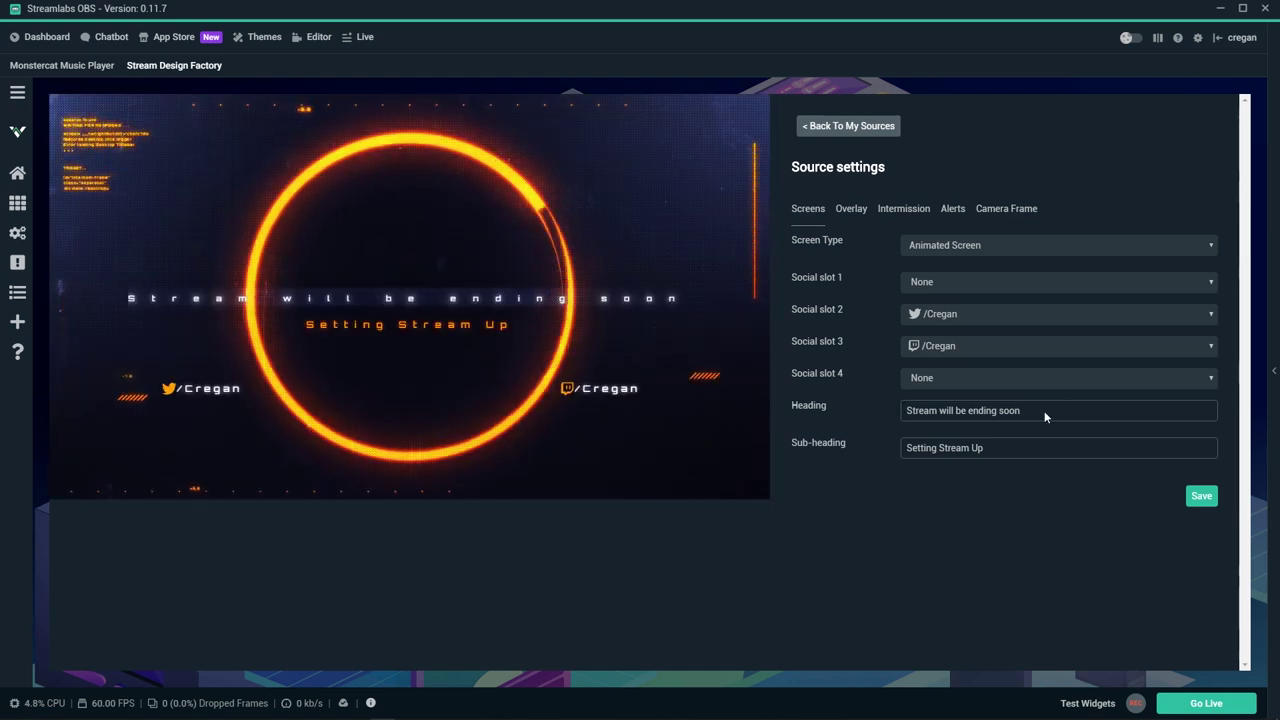
left_click_drag(1024, 410, 880, 410)
type("Ending Soon")
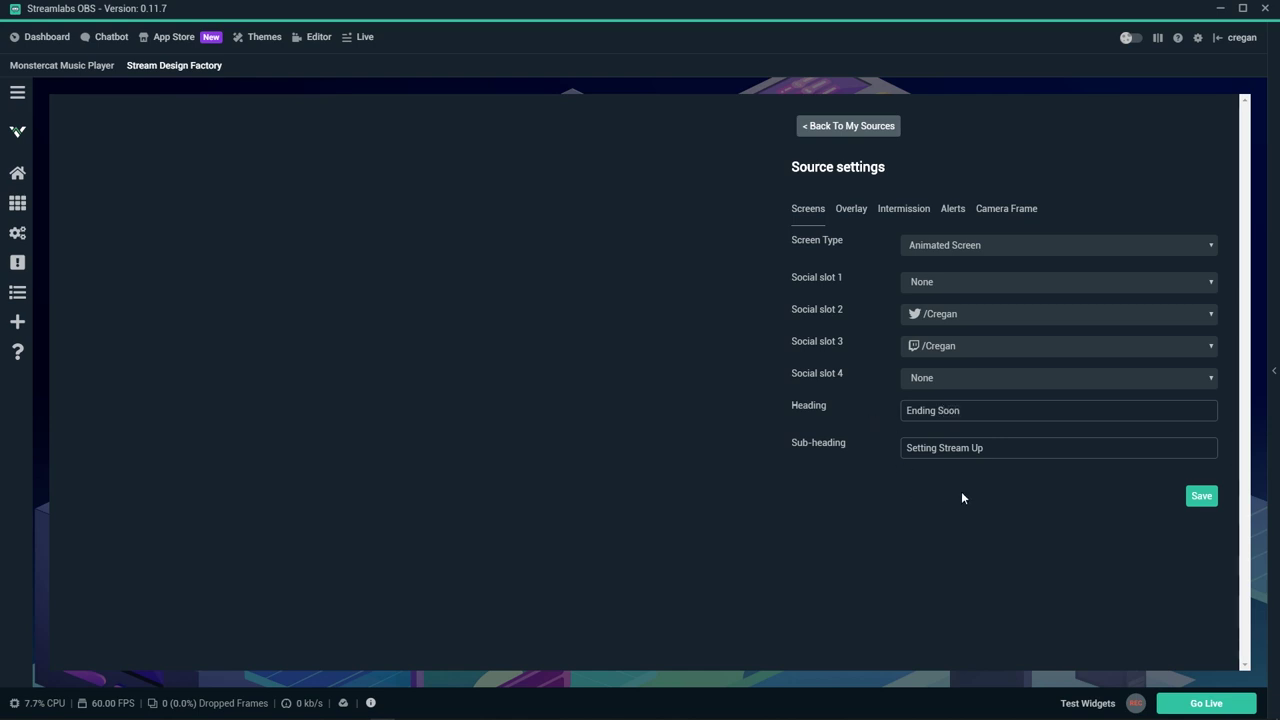
- Change the sub-heading to 'Catch ya later!' and save the screen
left_click_drag(1000, 448, 843, 443)
type("C")
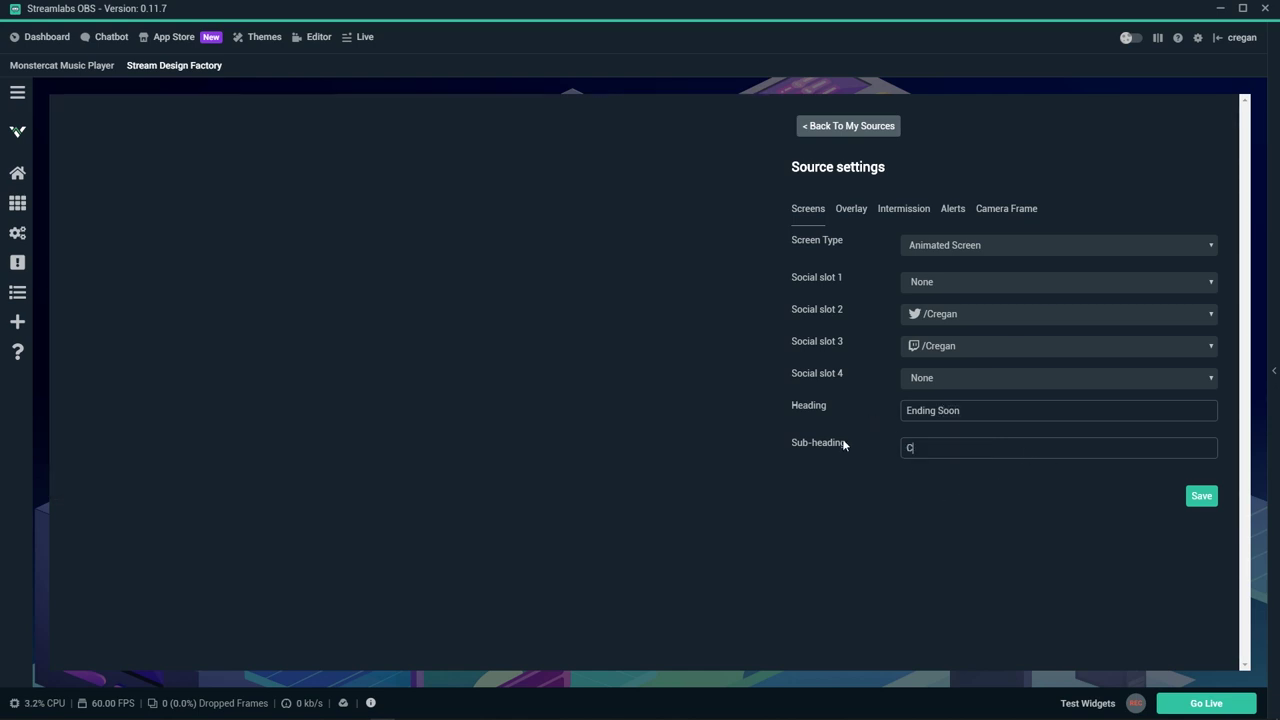
type("atch ya later")
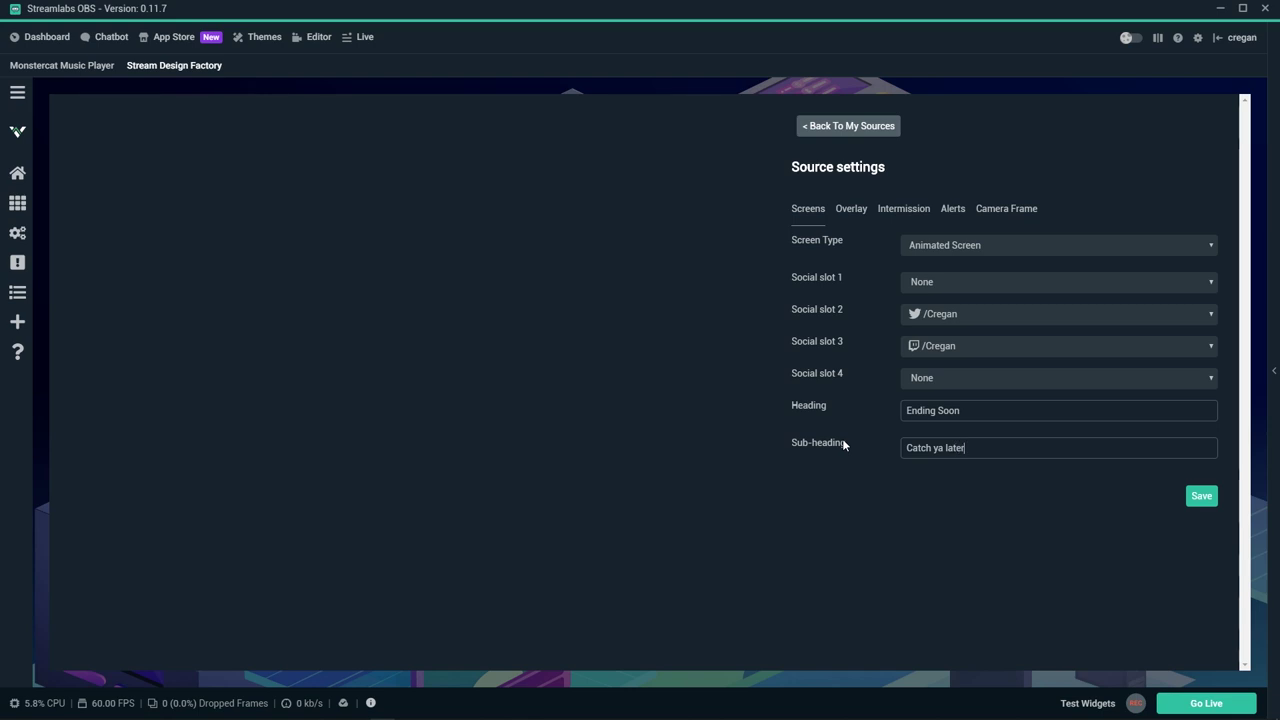
type("!")
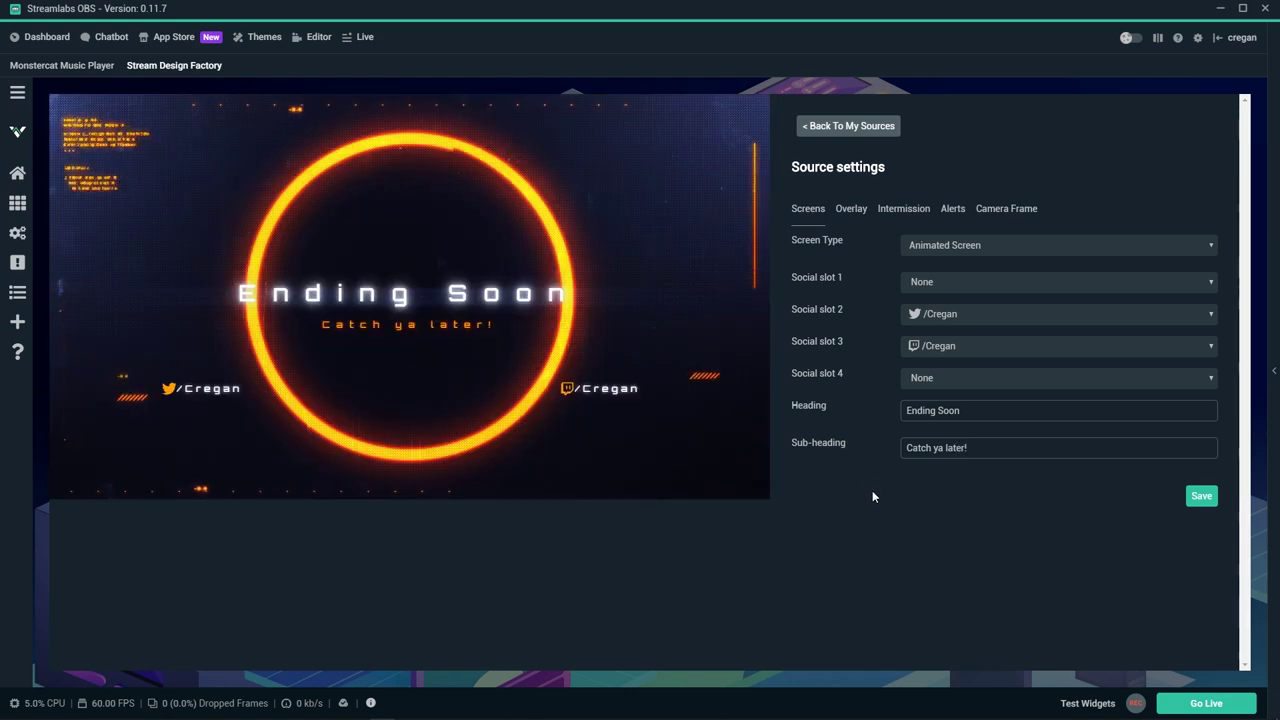
left_click(1199, 494)
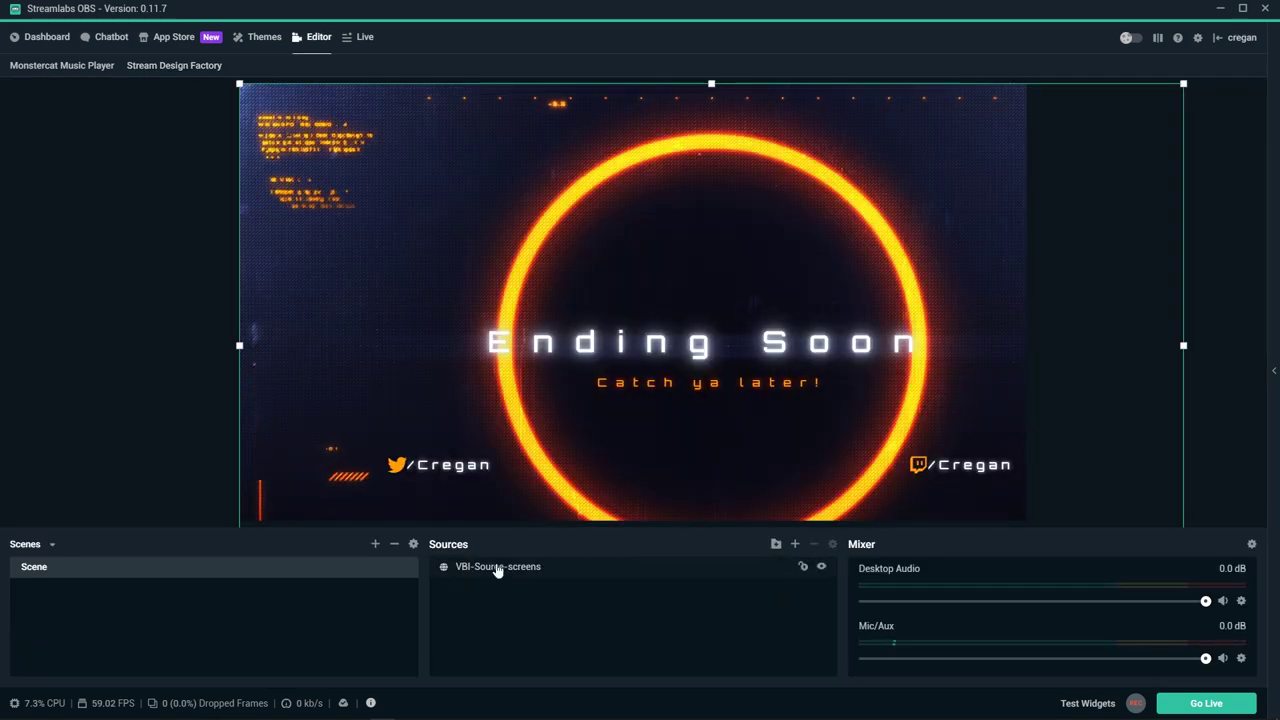
- Fit the Ending Soon screen source to the canvas via Transform > Fit to Screen
right_click(496, 566)
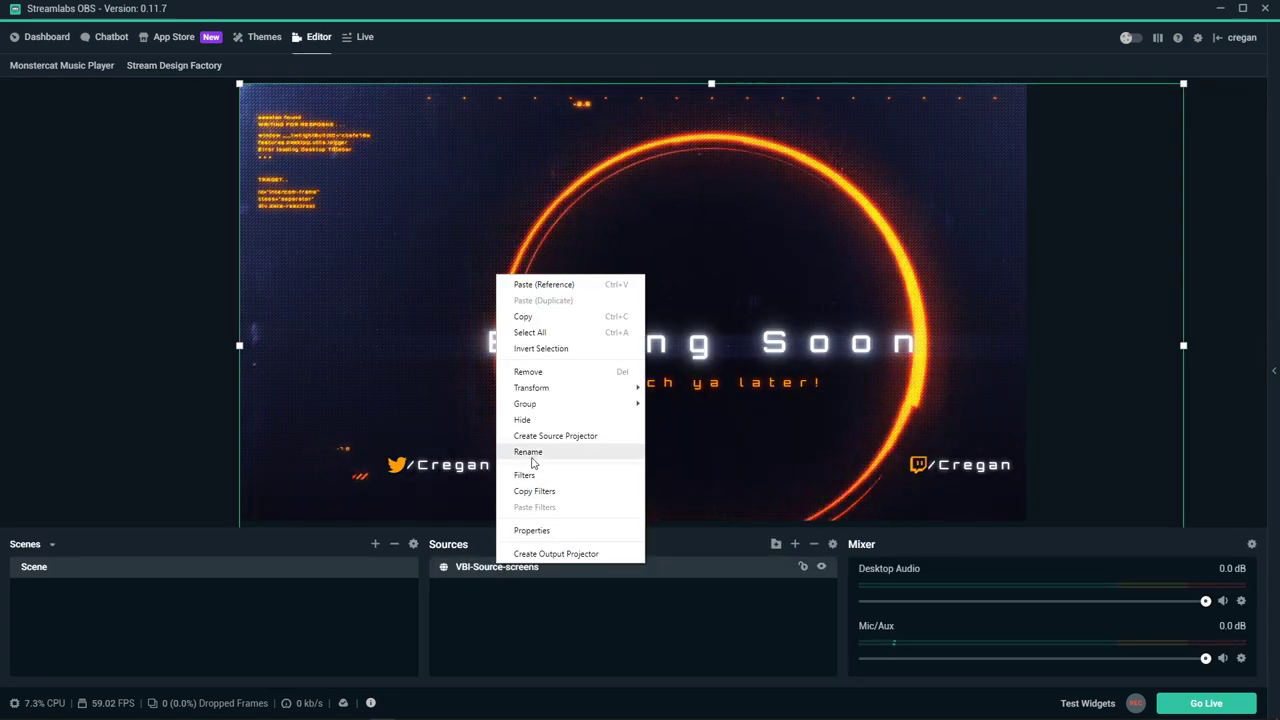
mouse_move(531, 388)
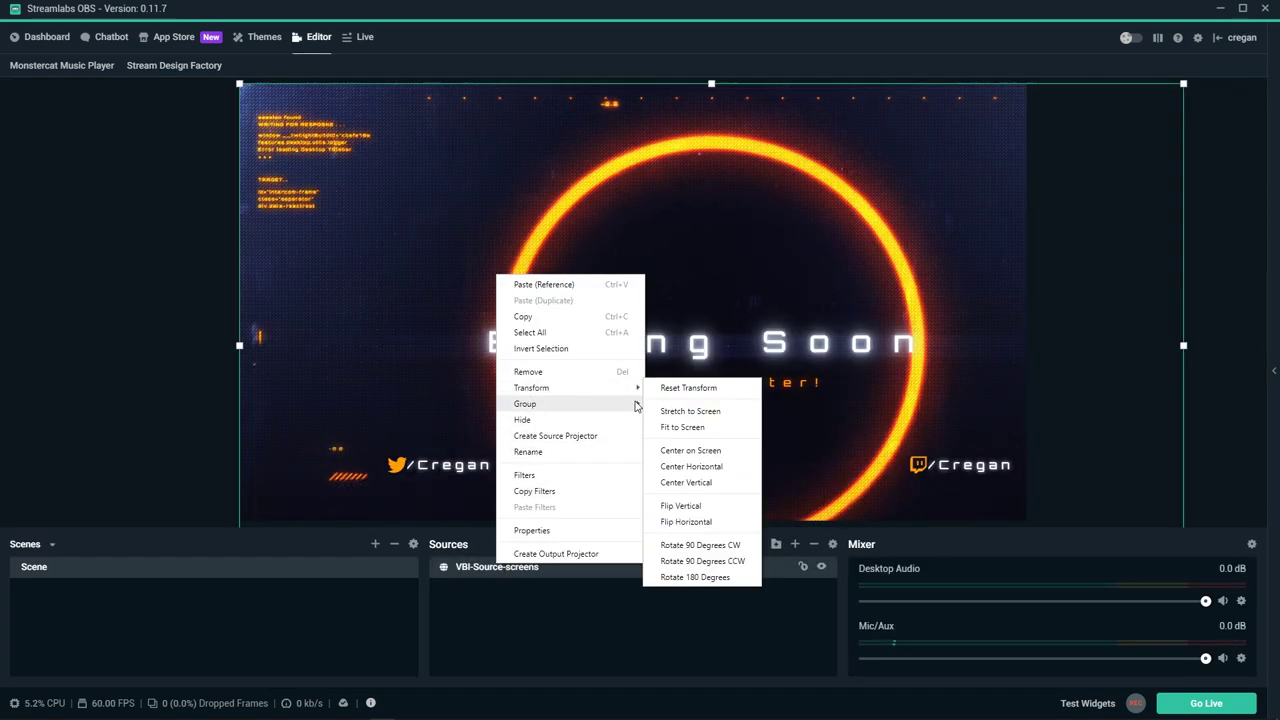
left_click(689, 433)
left_click(1132, 392)
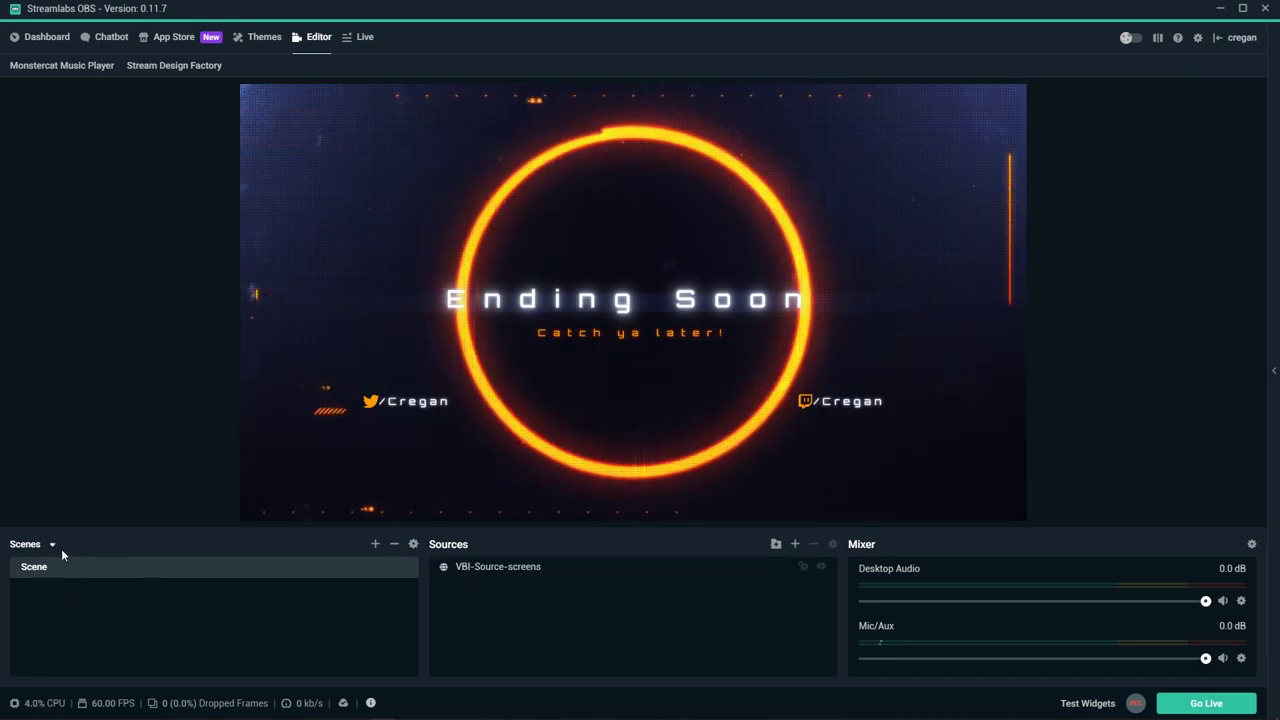
- Add a new scene named 'Main screen'
left_click(373, 545)
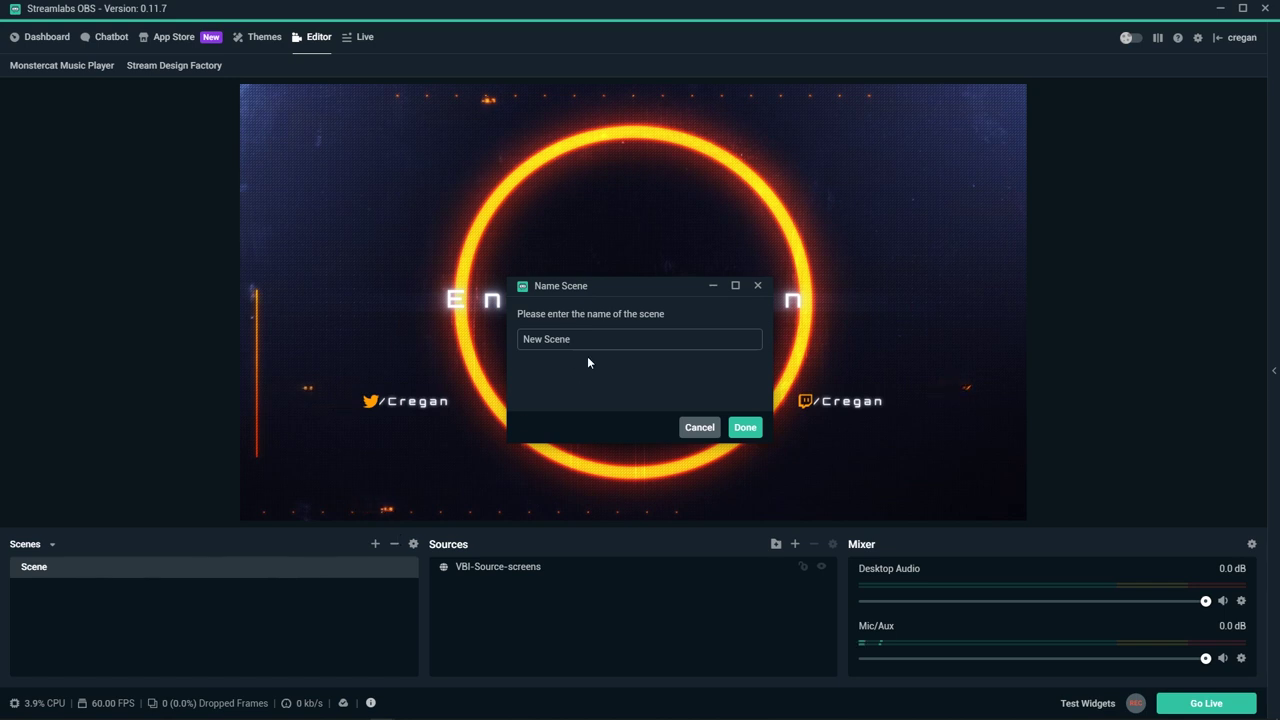
key("BackSpace")
type("Main sc")
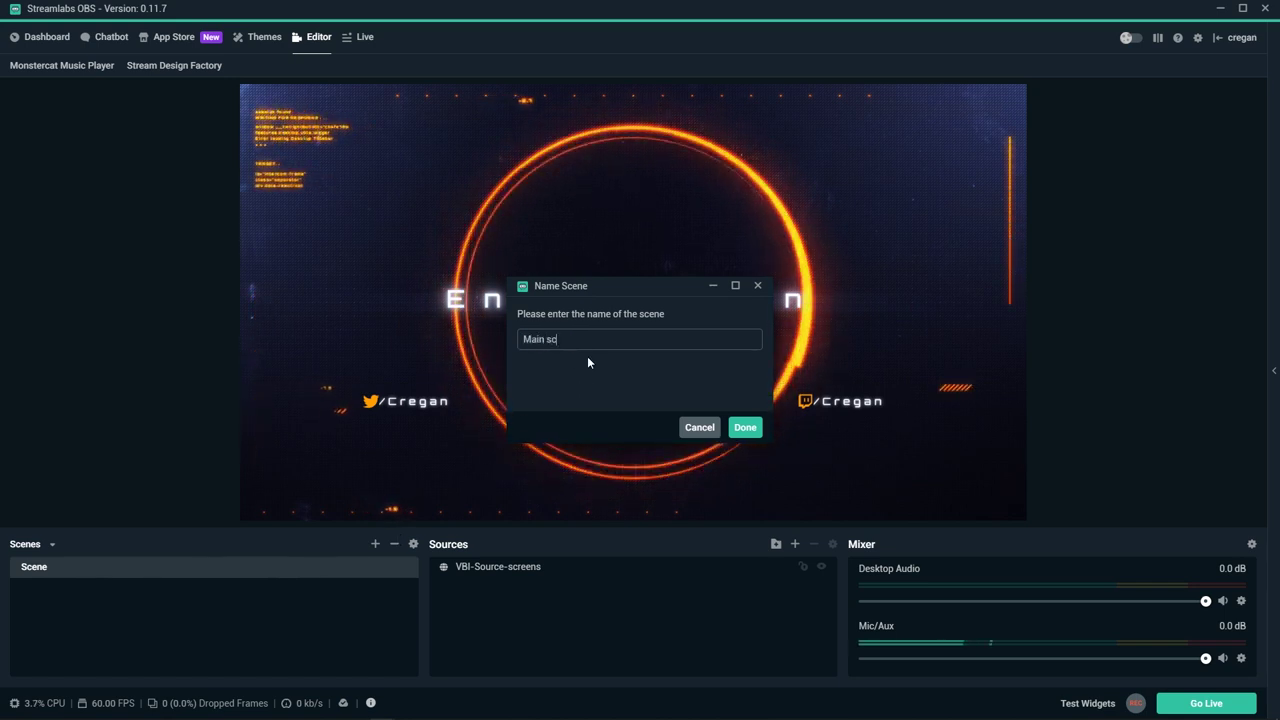
type("reen")
key("Return")
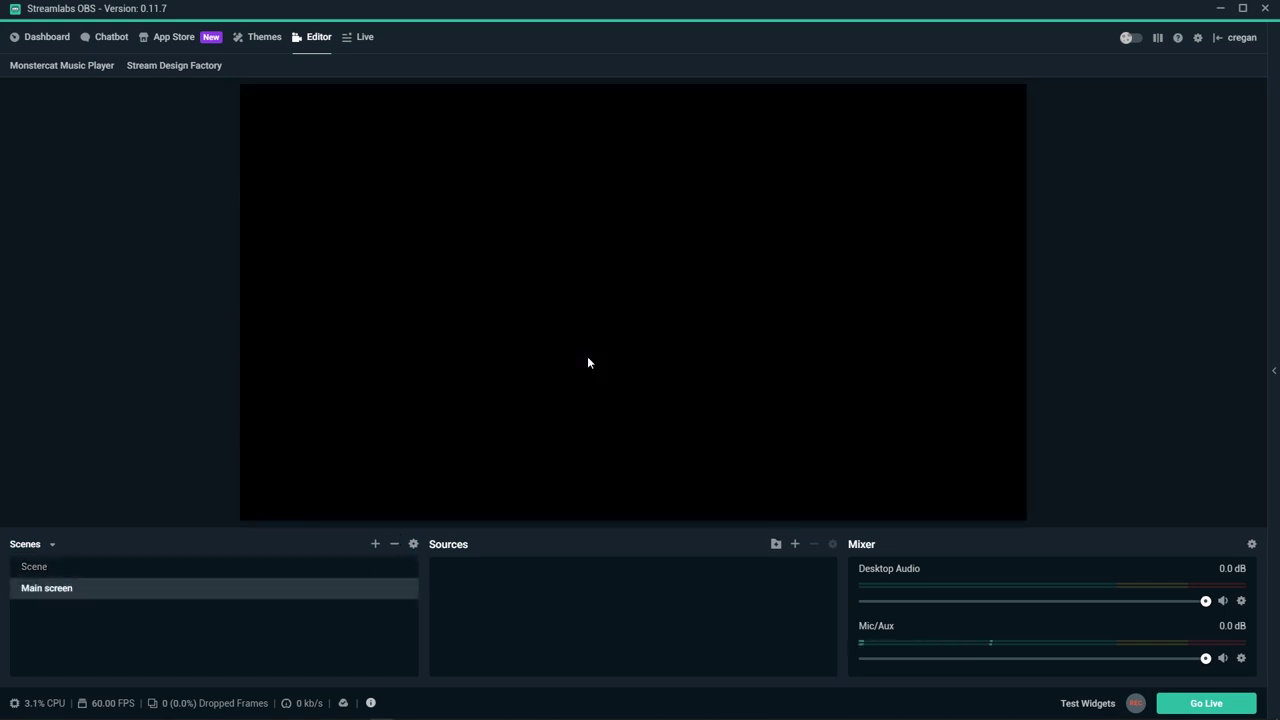
- Edit the VBI-Source-screens source and open its Overlay settings
left_click(148, 67)
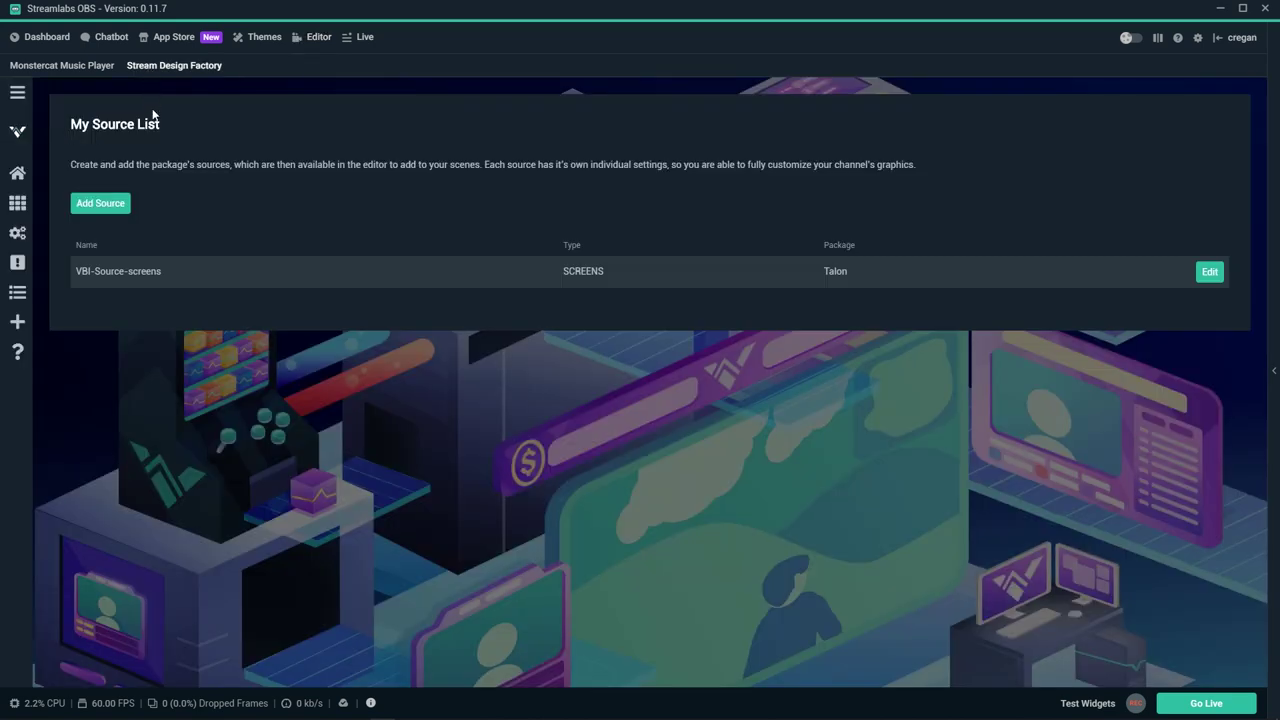
left_click(113, 204)
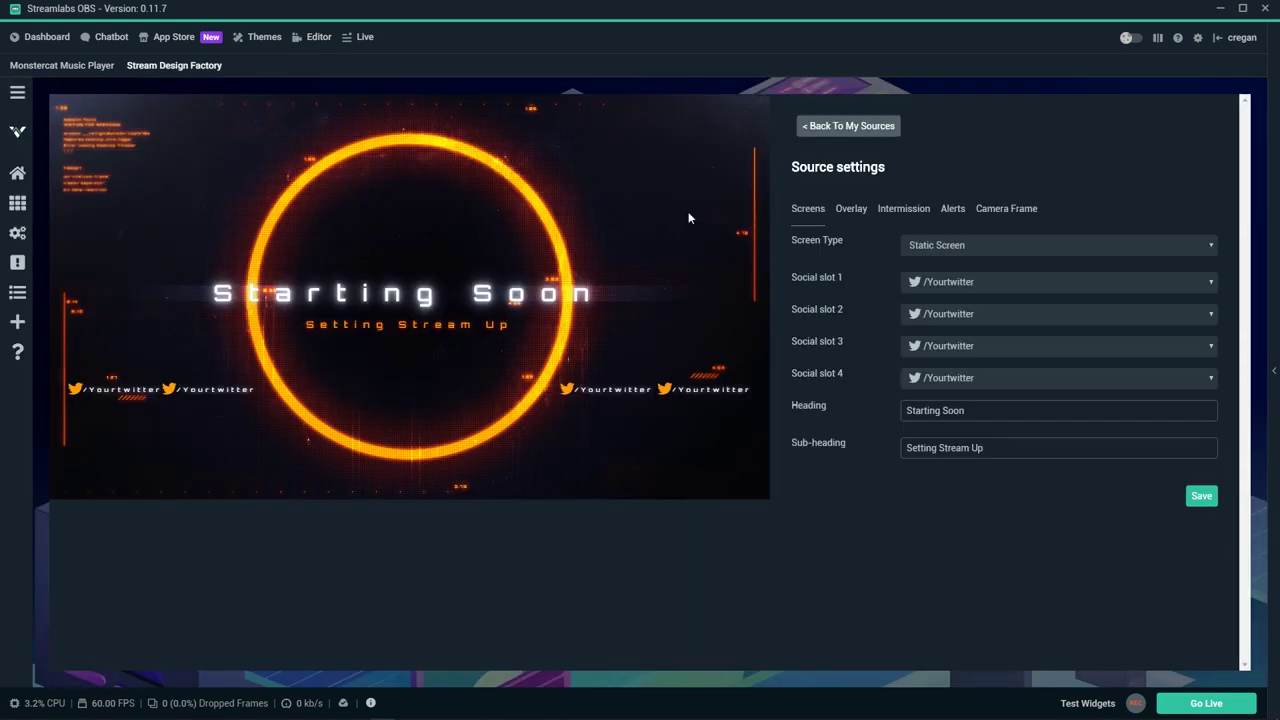
left_click(863, 213)
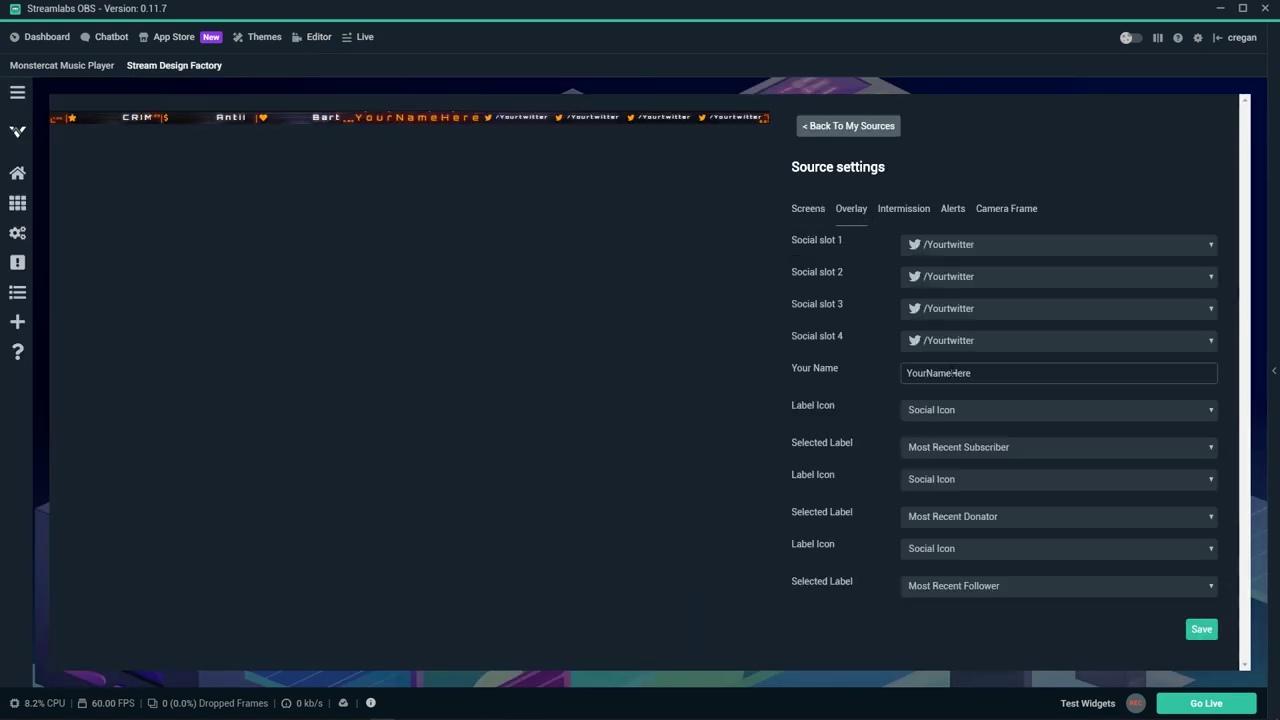
- Set overlay social slots 1 and 4 to None, slot 2 to Twitter, slot 3 to Twitch
left_click(940, 248)
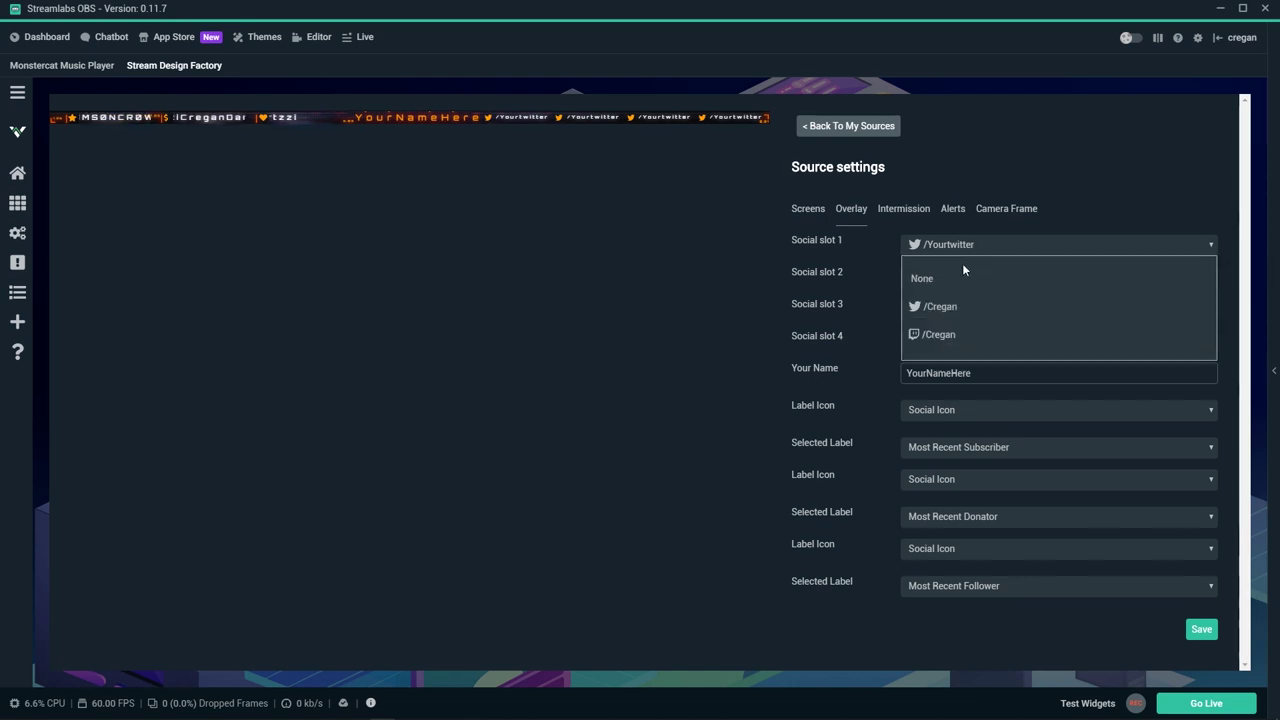
left_click(963, 278)
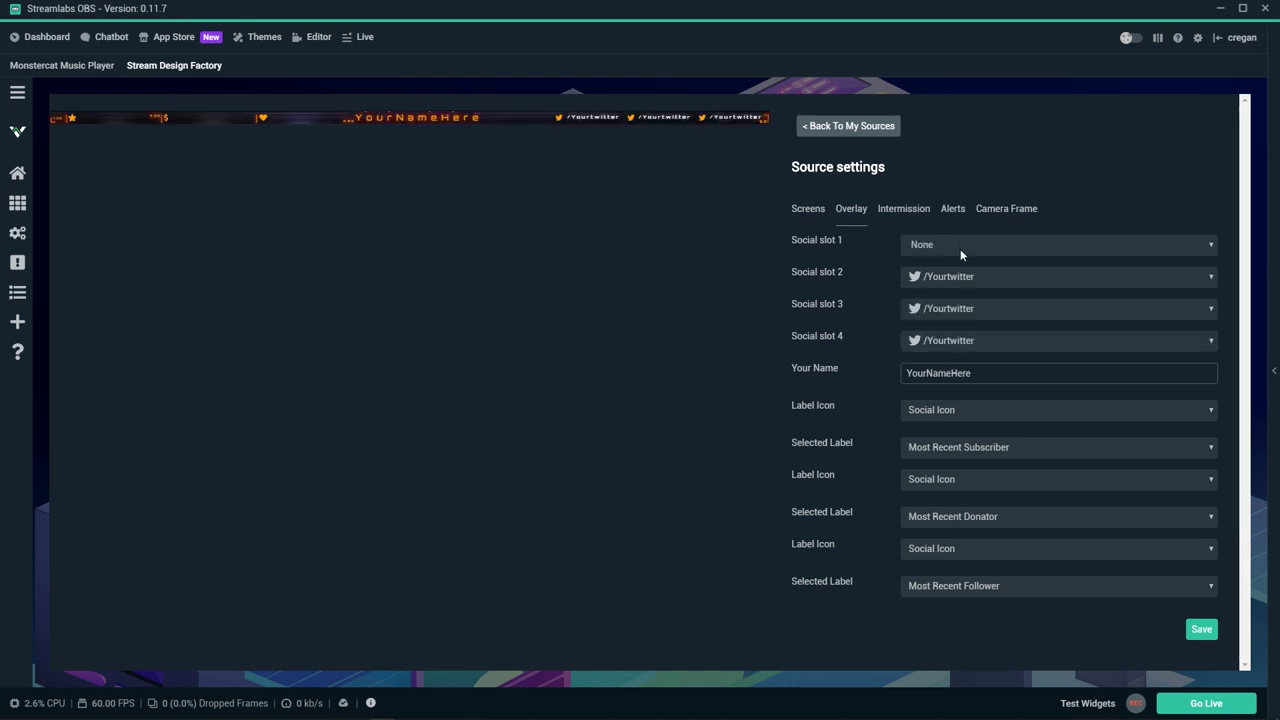
left_click(935, 340)
left_click(926, 371)
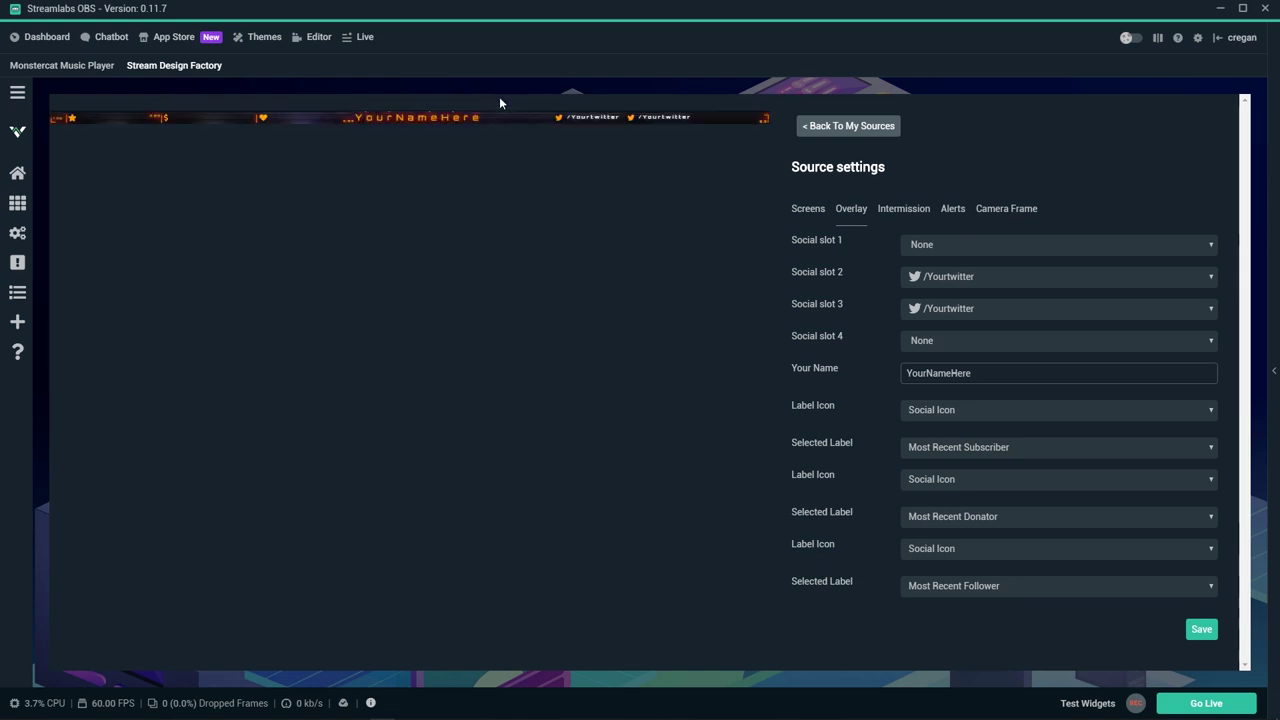
left_click(971, 276)
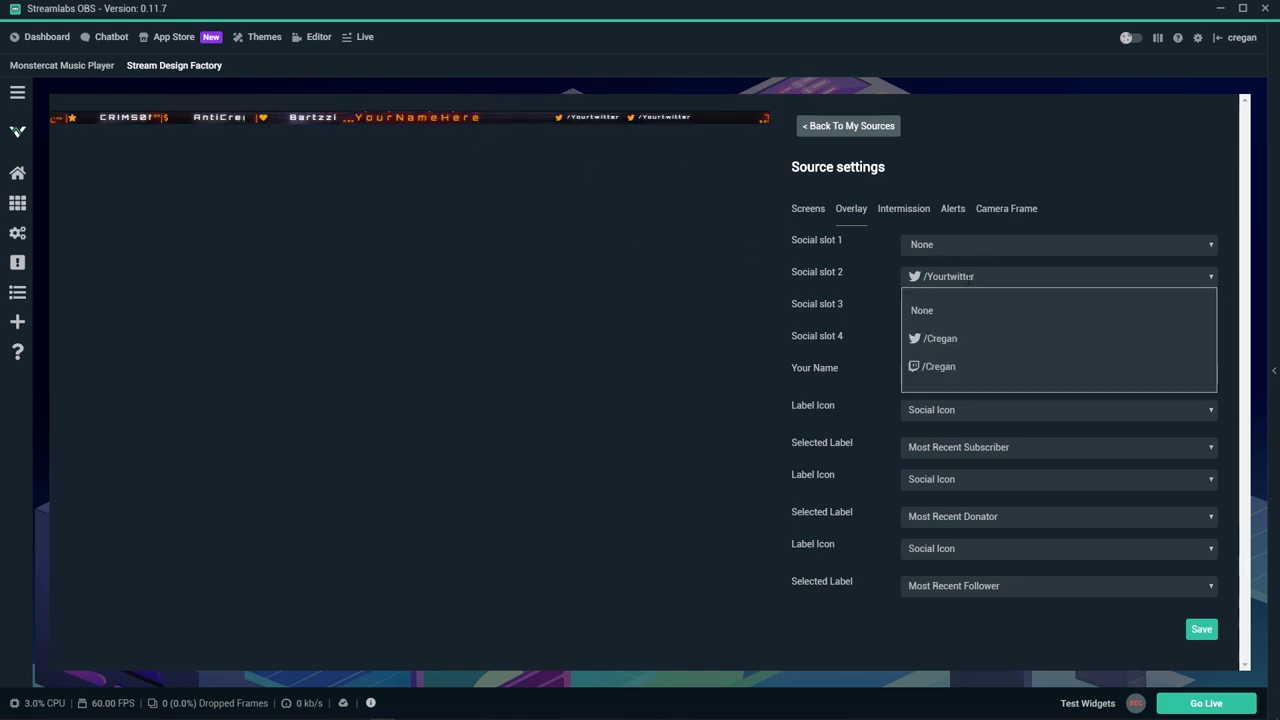
left_click(951, 338)
left_click(957, 310)
left_click(950, 397)
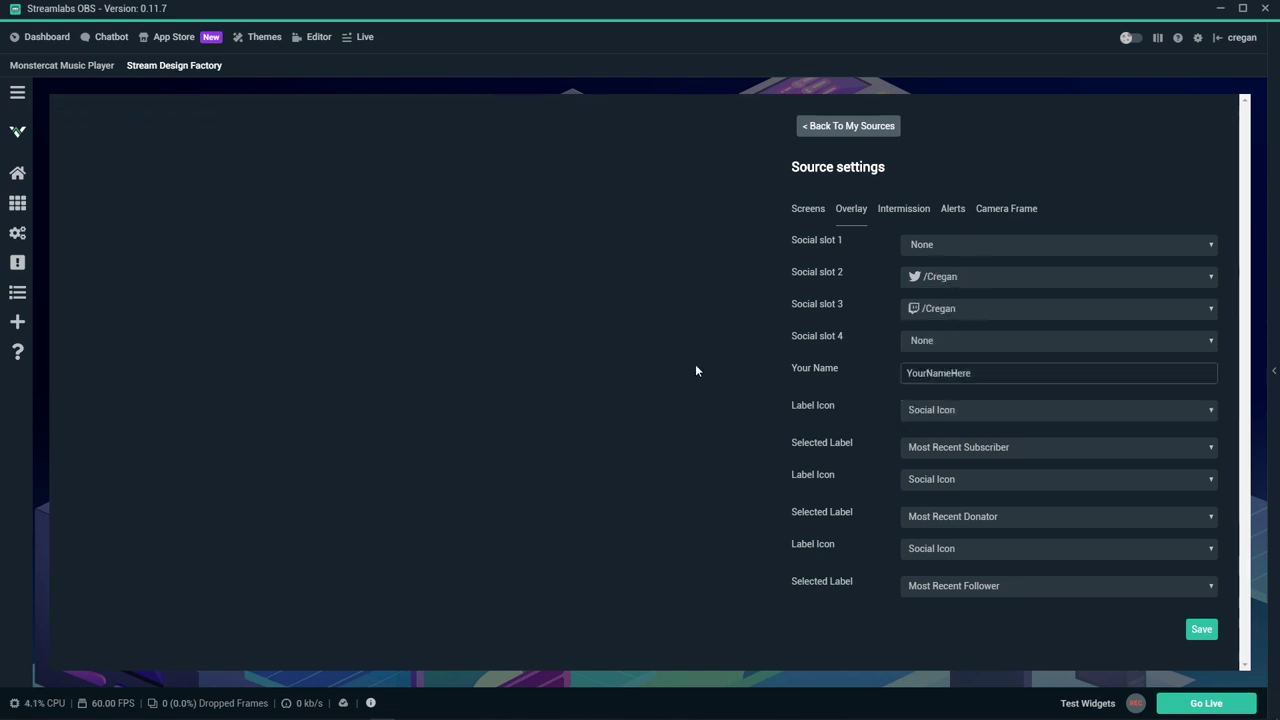
double_click(985, 373)
- Replace the YourNameHere placeholder with the streamer's display name, correcting its ending
type("Creg")
type("an")
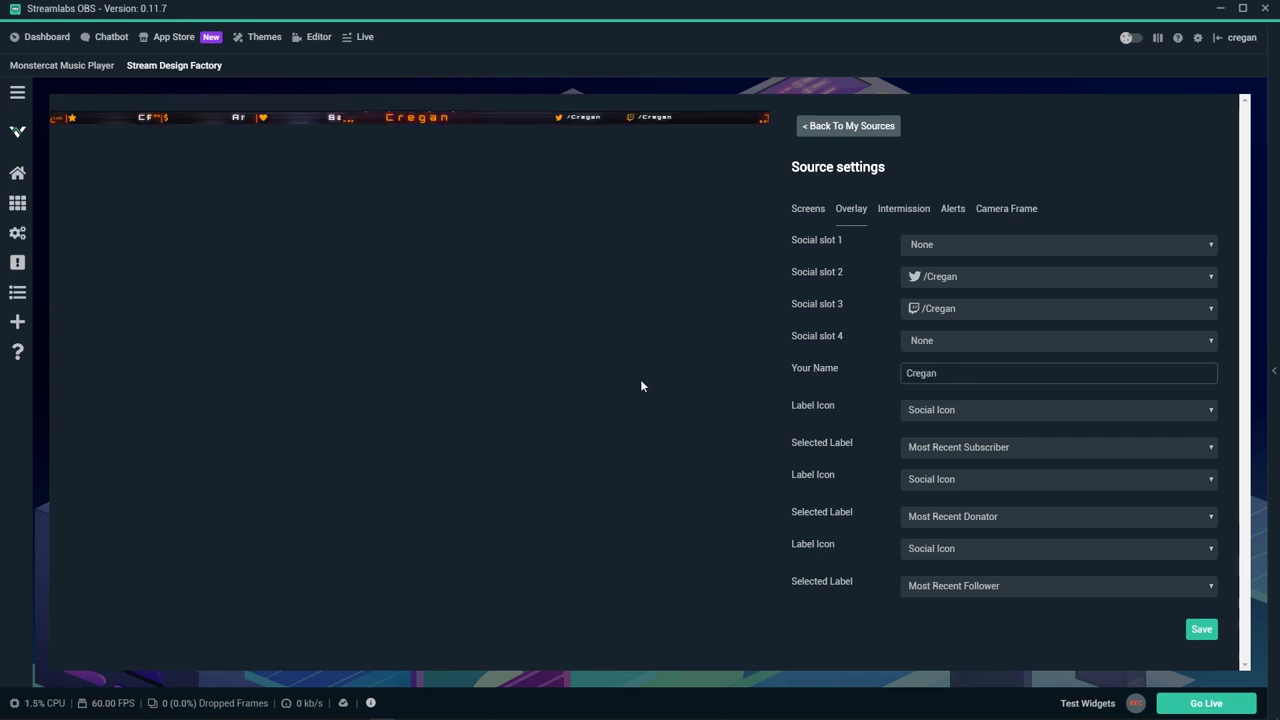
key("BackSpace")
key("BackSpace")
type("lando")
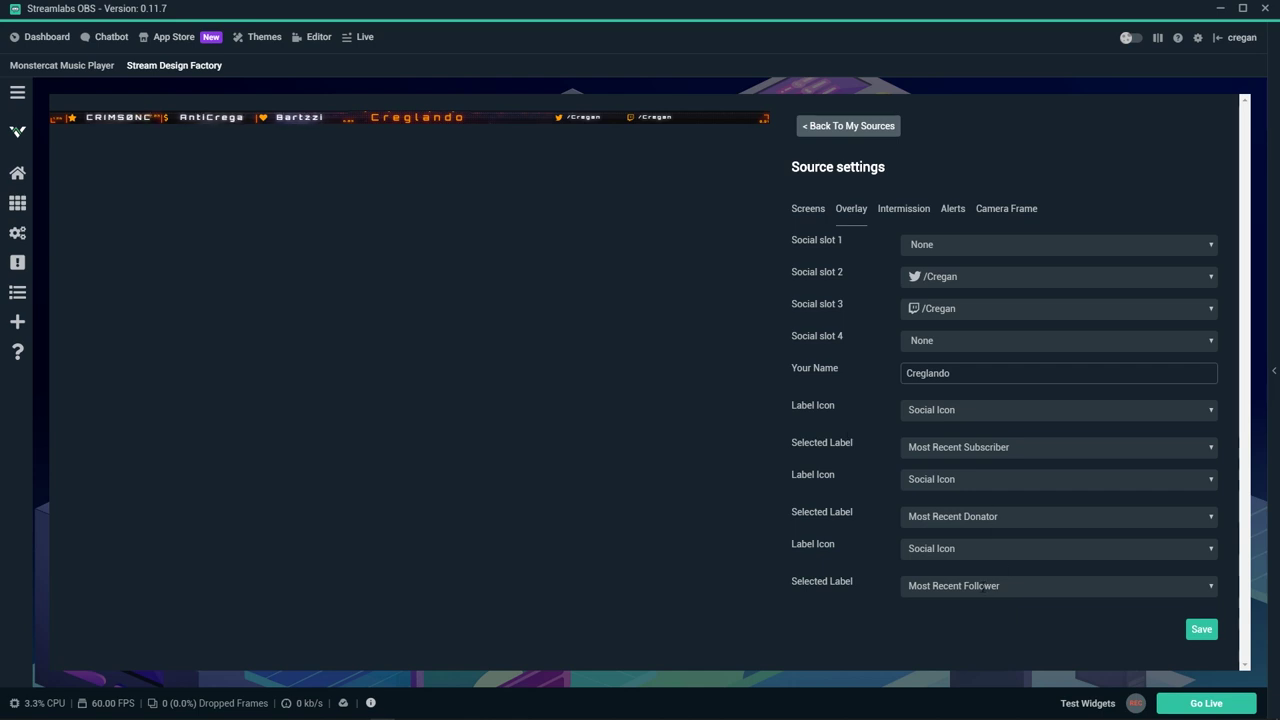
left_click(960, 586)
- Set the last label to All Time Top Donator, keeping the Social Icon
scroll(970, 618, "down", 2)
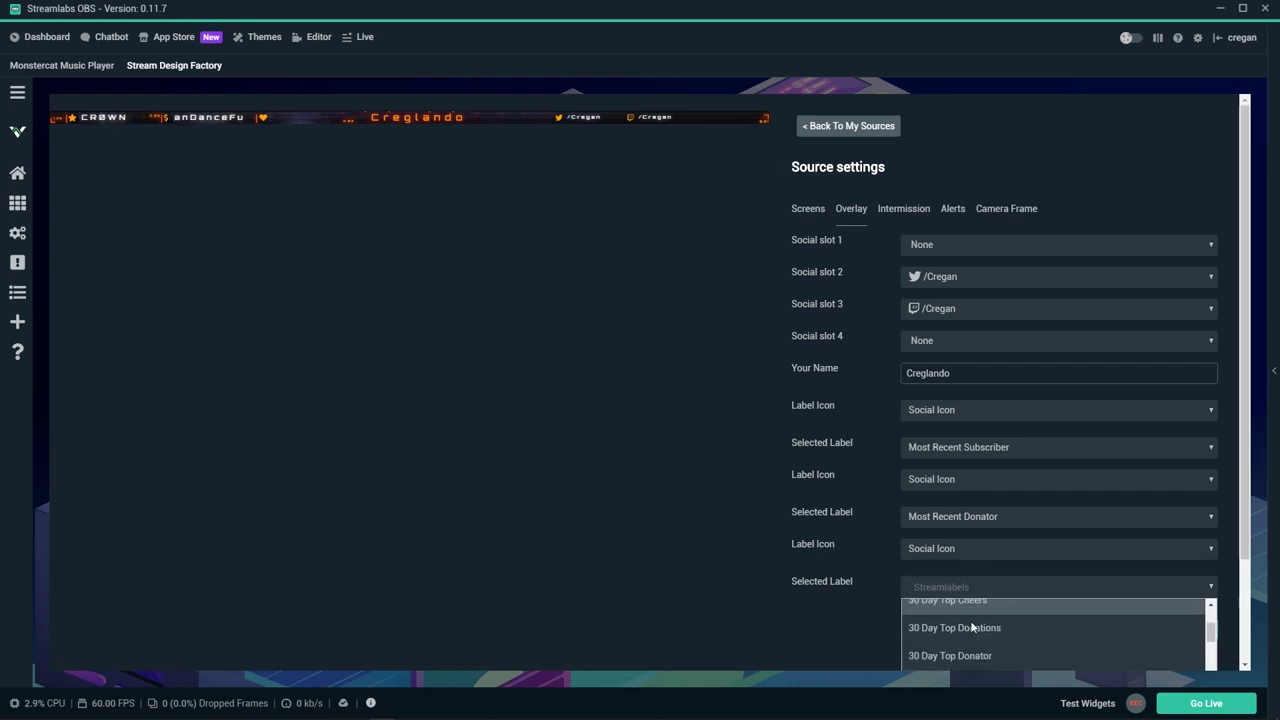
left_click(974, 651)
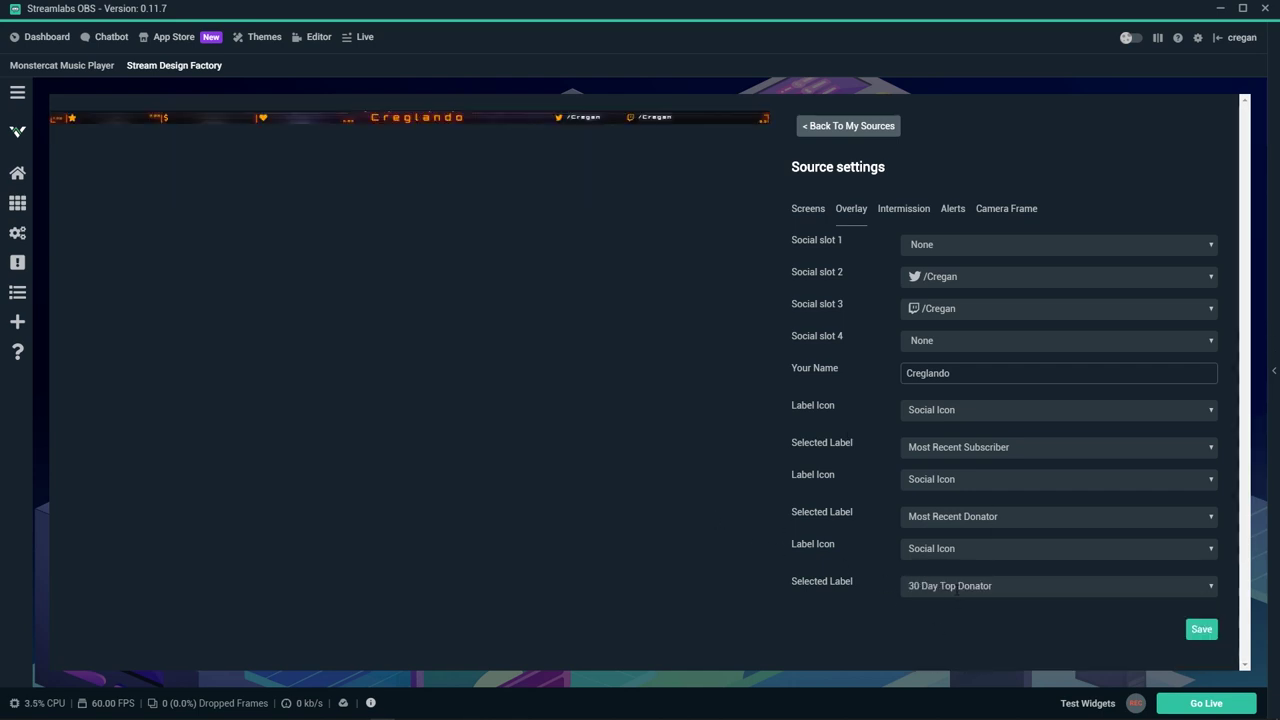
left_click(973, 588)
scroll(974, 617, "down", 2)
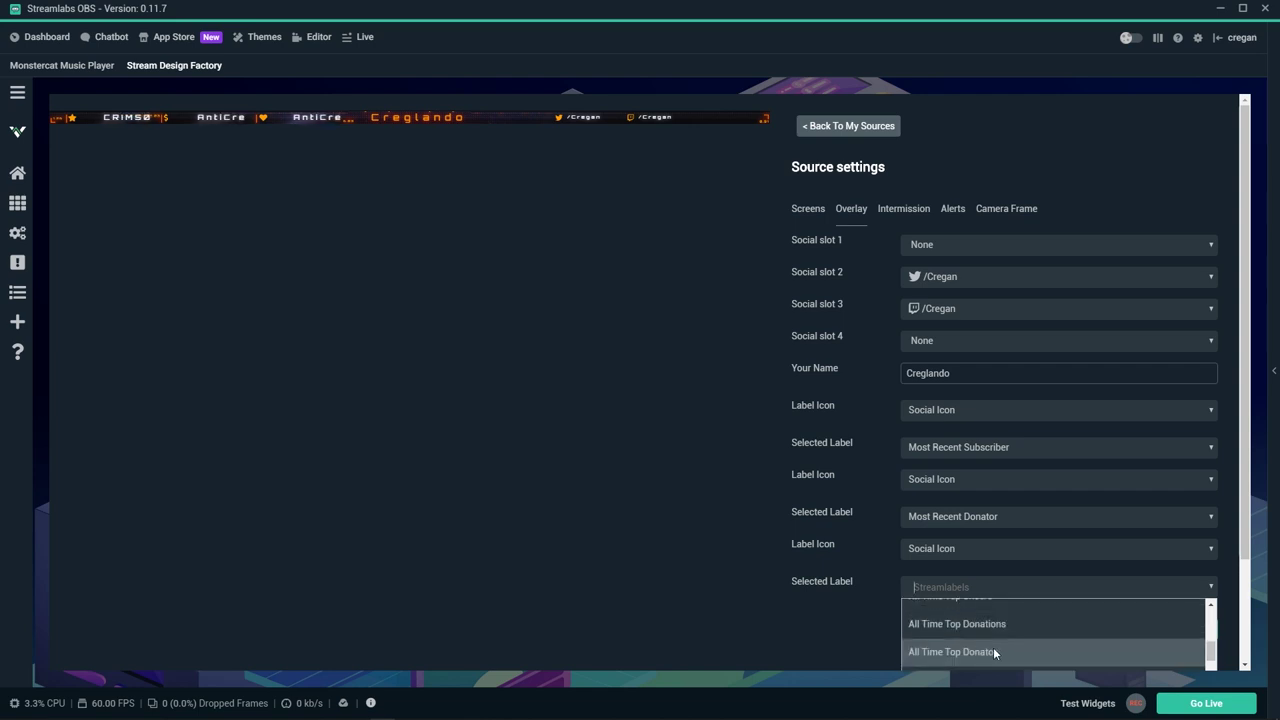
left_click(993, 647)
left_click(966, 548)
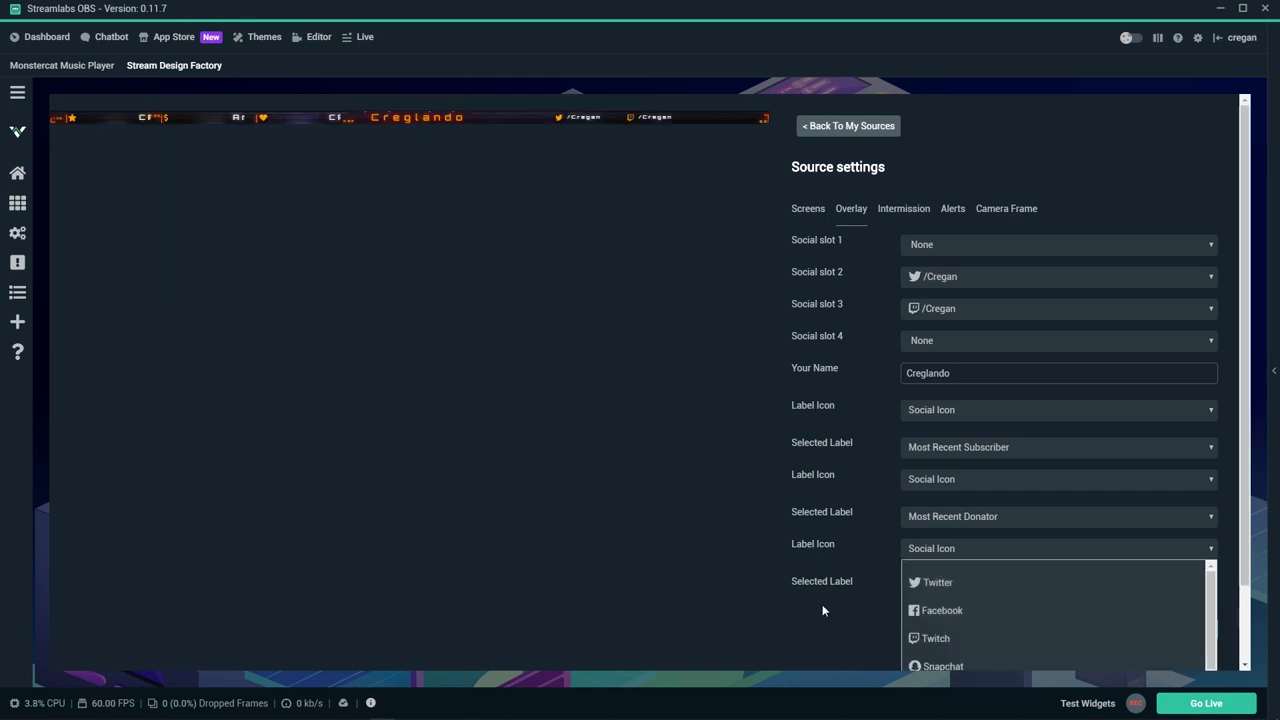
left_click(797, 615)
- Change the second label to Most Recent Follower, keep Most Recent Subscriber, and save
left_click(940, 517)
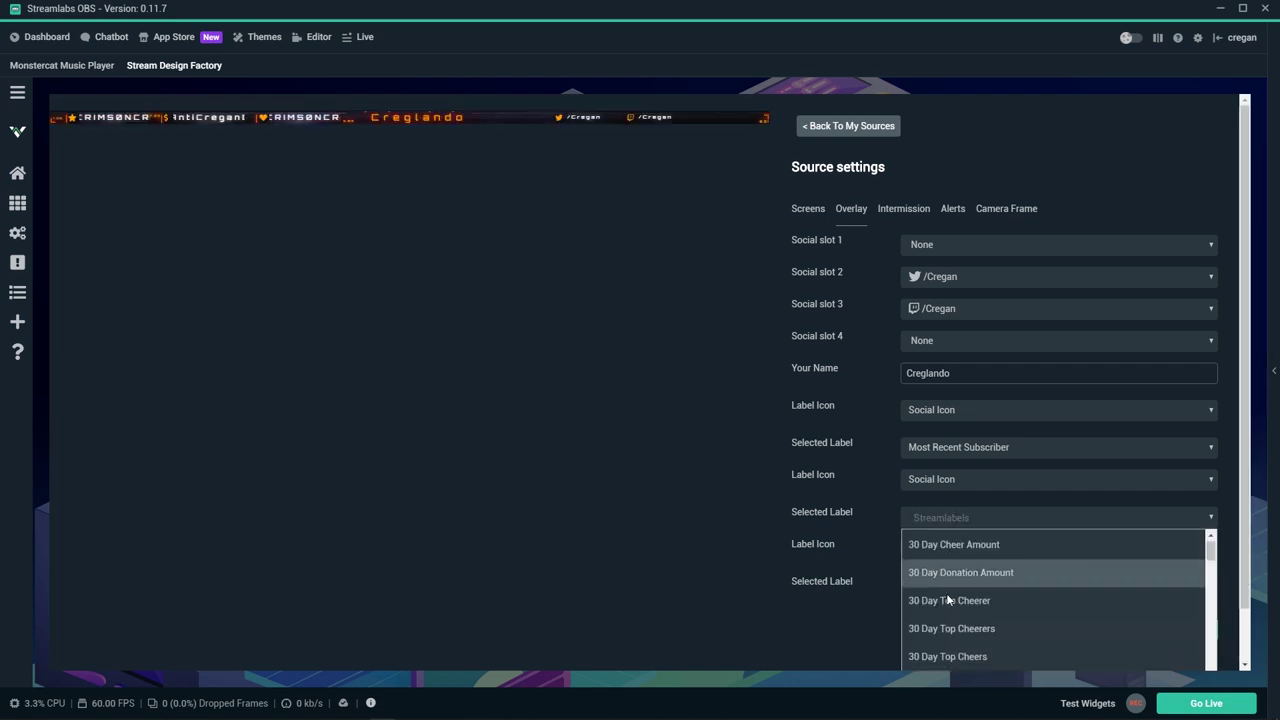
scroll(968, 607, "down", 5)
left_click(970, 602)
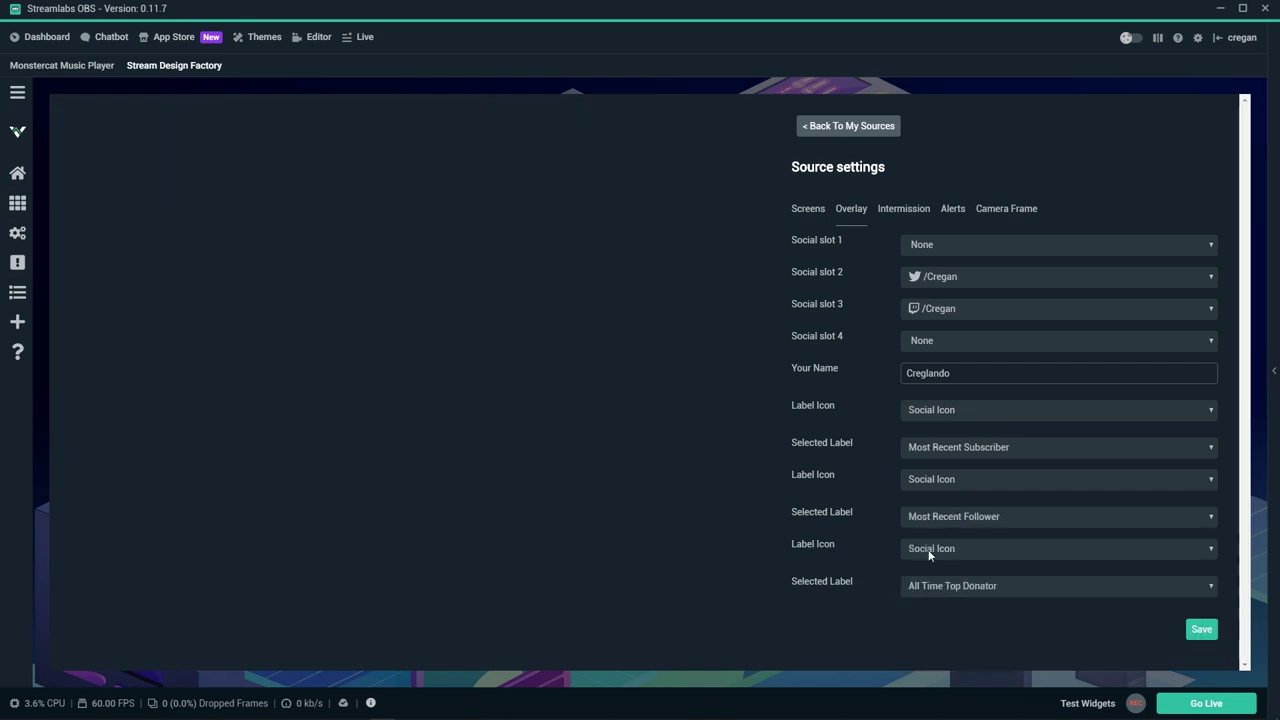
left_click(970, 449)
left_click(746, 587)
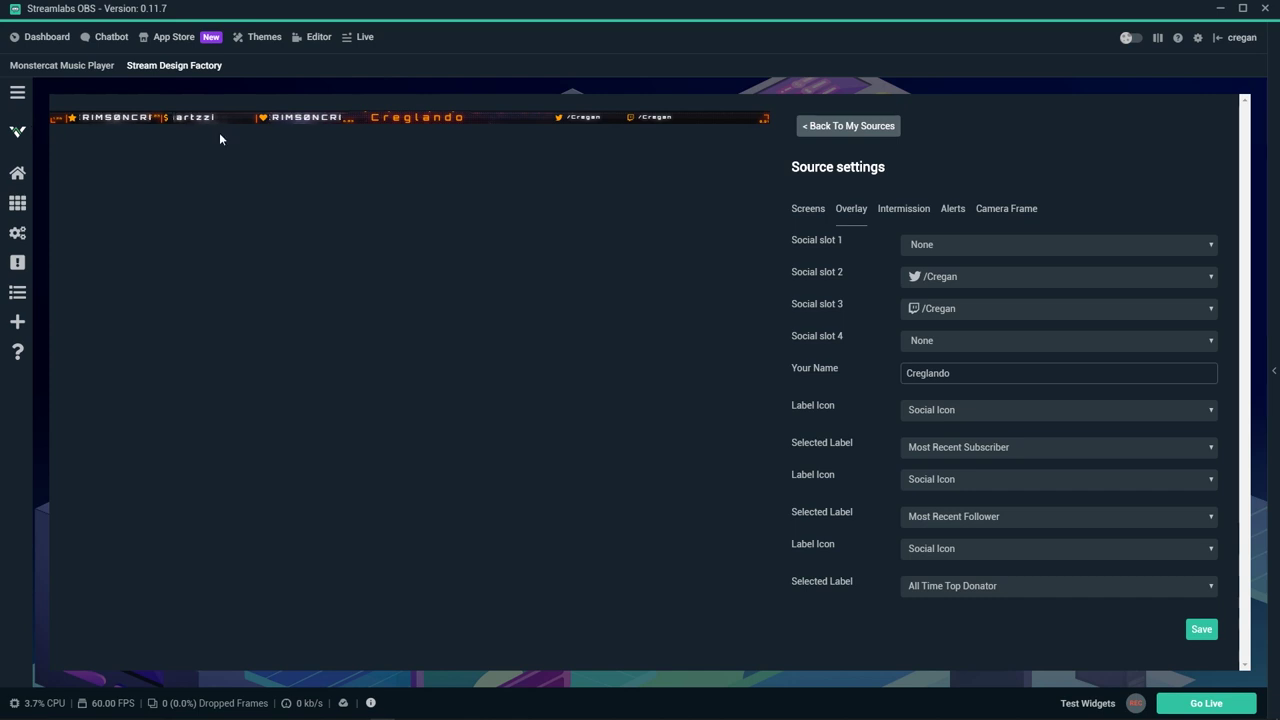
left_click(1200, 629)
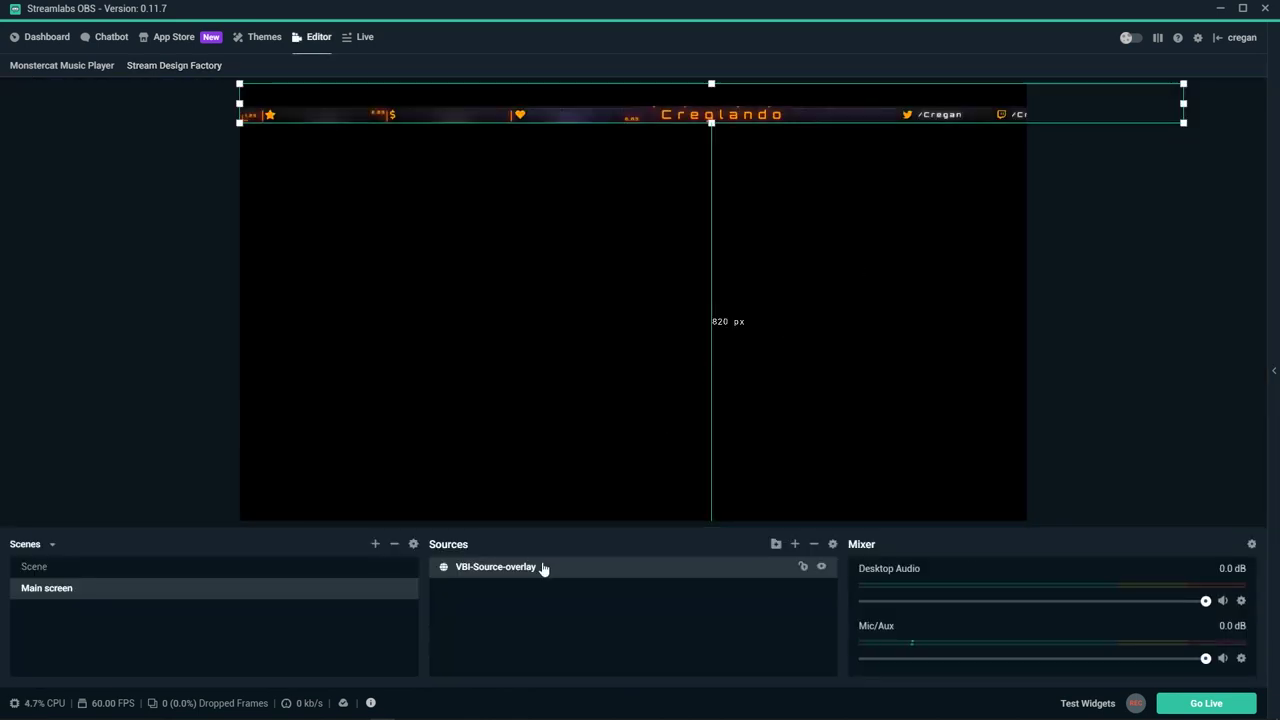
- Center the overlay bar vertically, then drag it flush to the Main screen canvas top edge
right_click(542, 567)
mouse_move(600, 388)
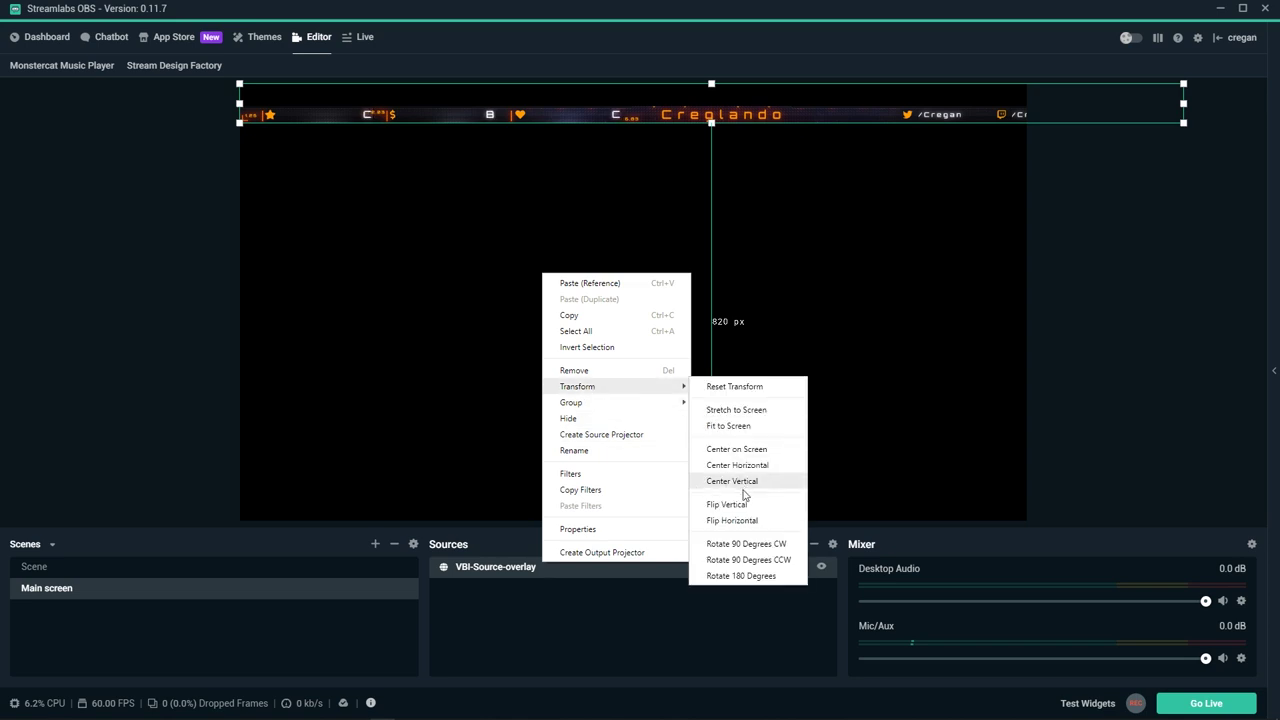
left_click(738, 481)
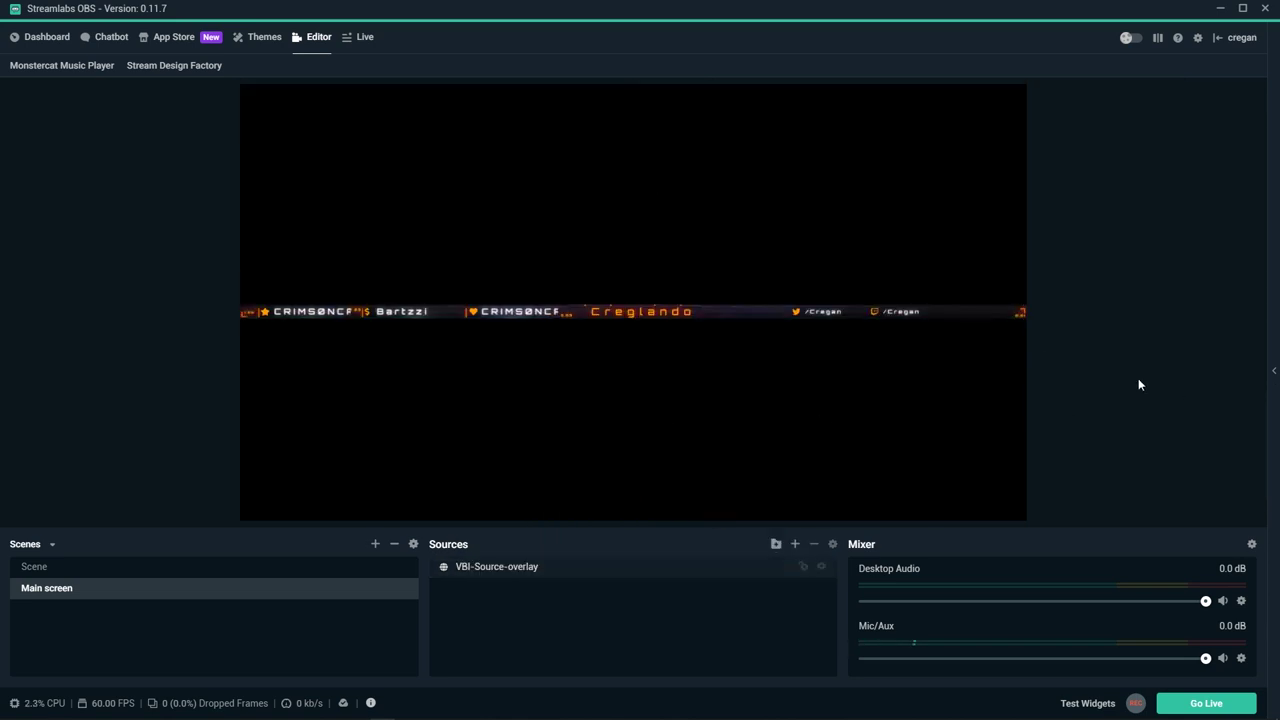
left_click_drag(734, 309, 744, 99)
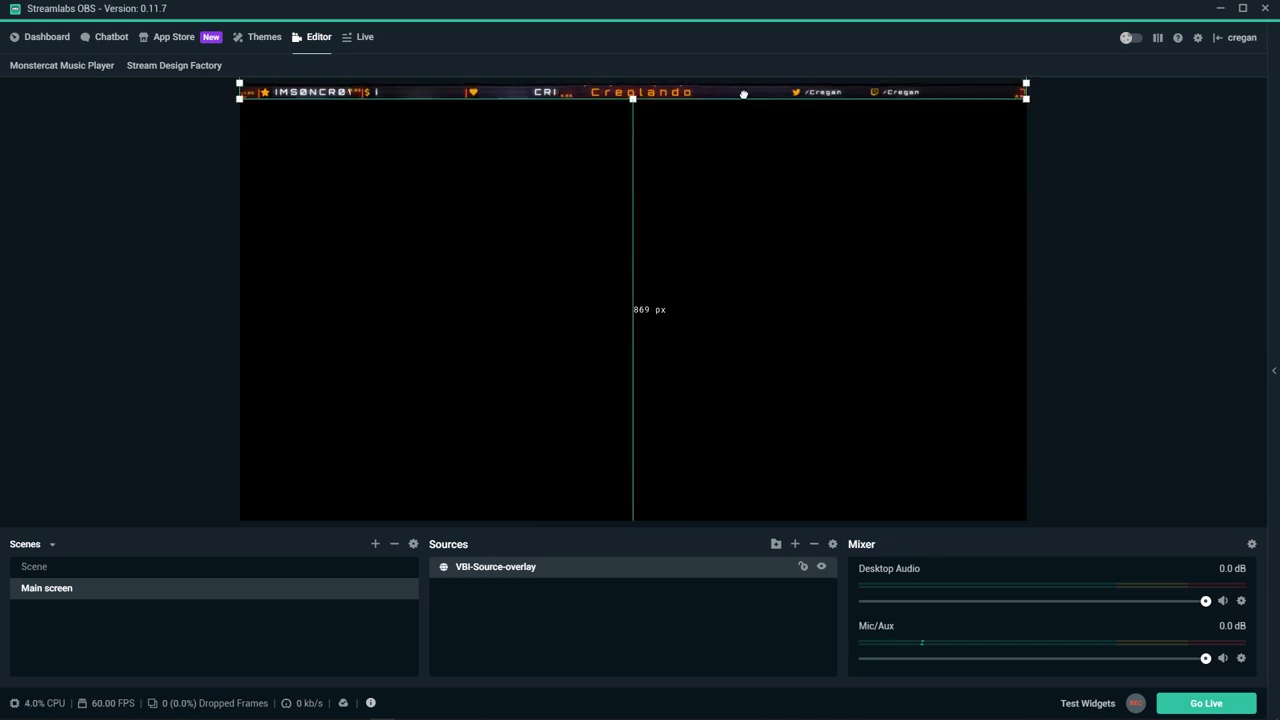
left_click(1106, 144)
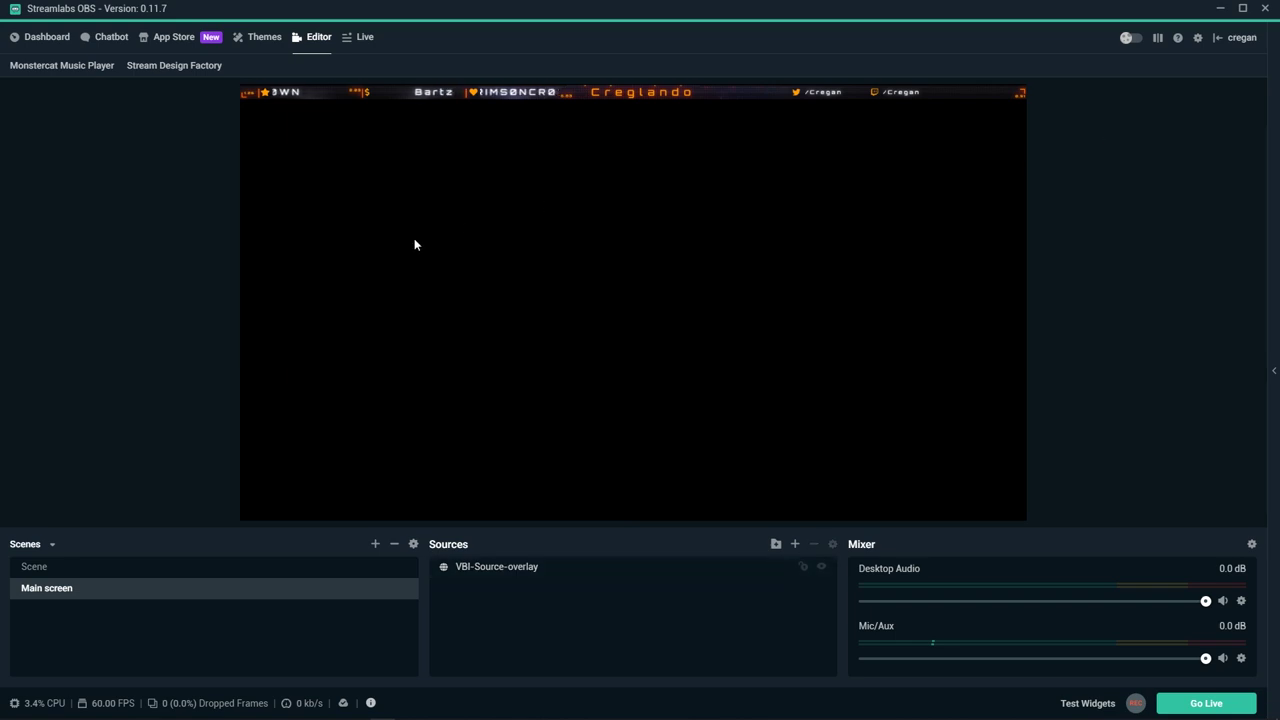
left_click(176, 67)
- Choose the Animated 16:9 style for the package's camera frame in Source settings
left_click(102, 204)
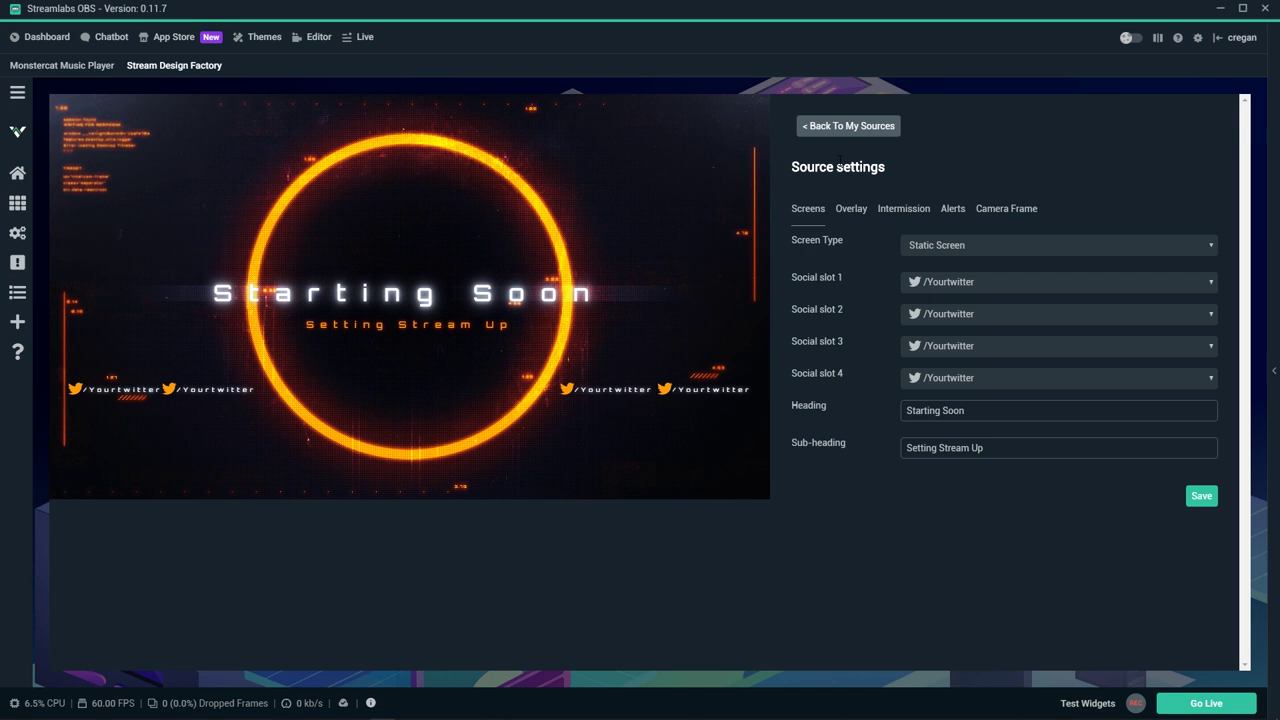
left_click(866, 208)
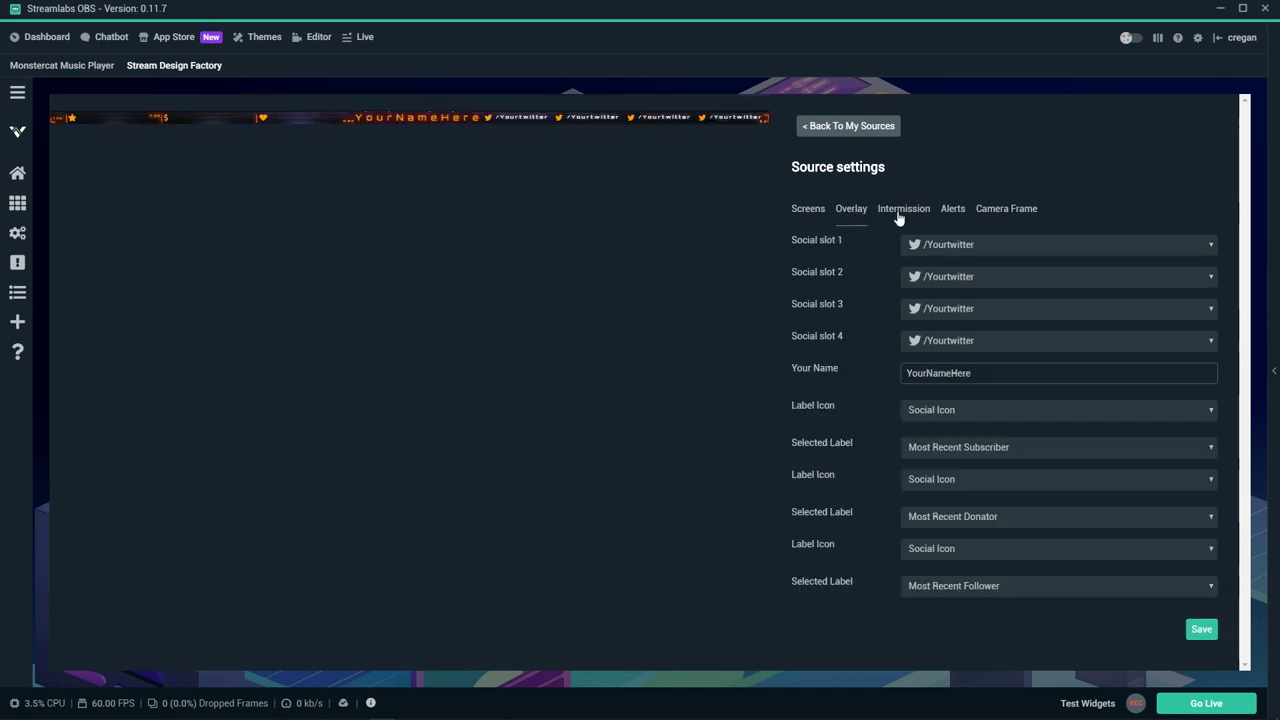
left_click(995, 212)
left_click(975, 249)
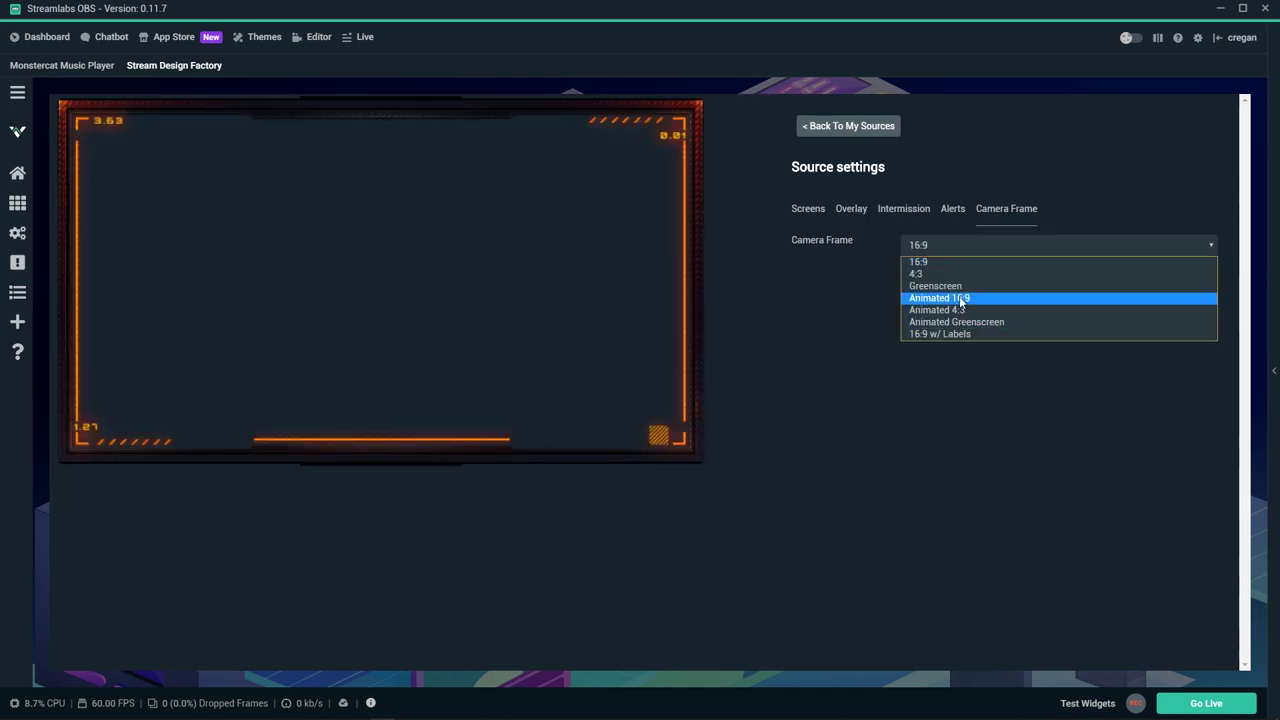
left_click(961, 298)
- Save the camera frame, then move it to the upper right under the overlay and shrink it
left_click(1200, 300)
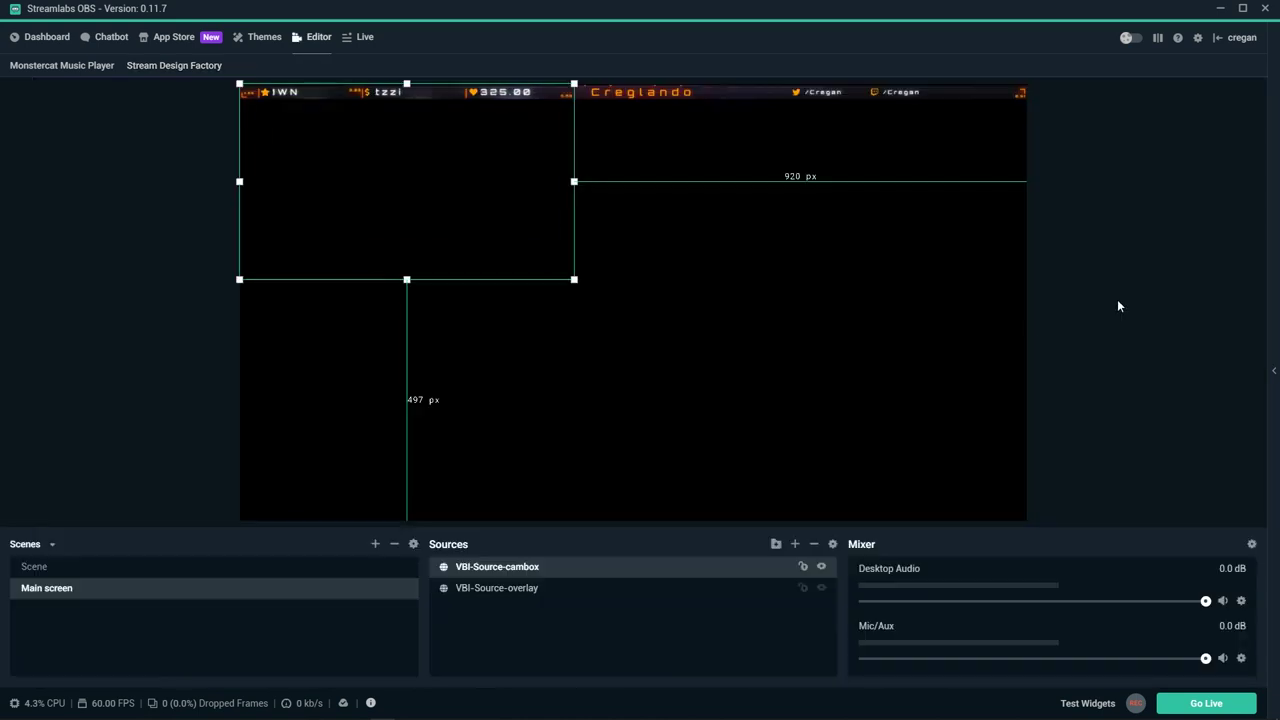
left_click(703, 272)
left_click(535, 249)
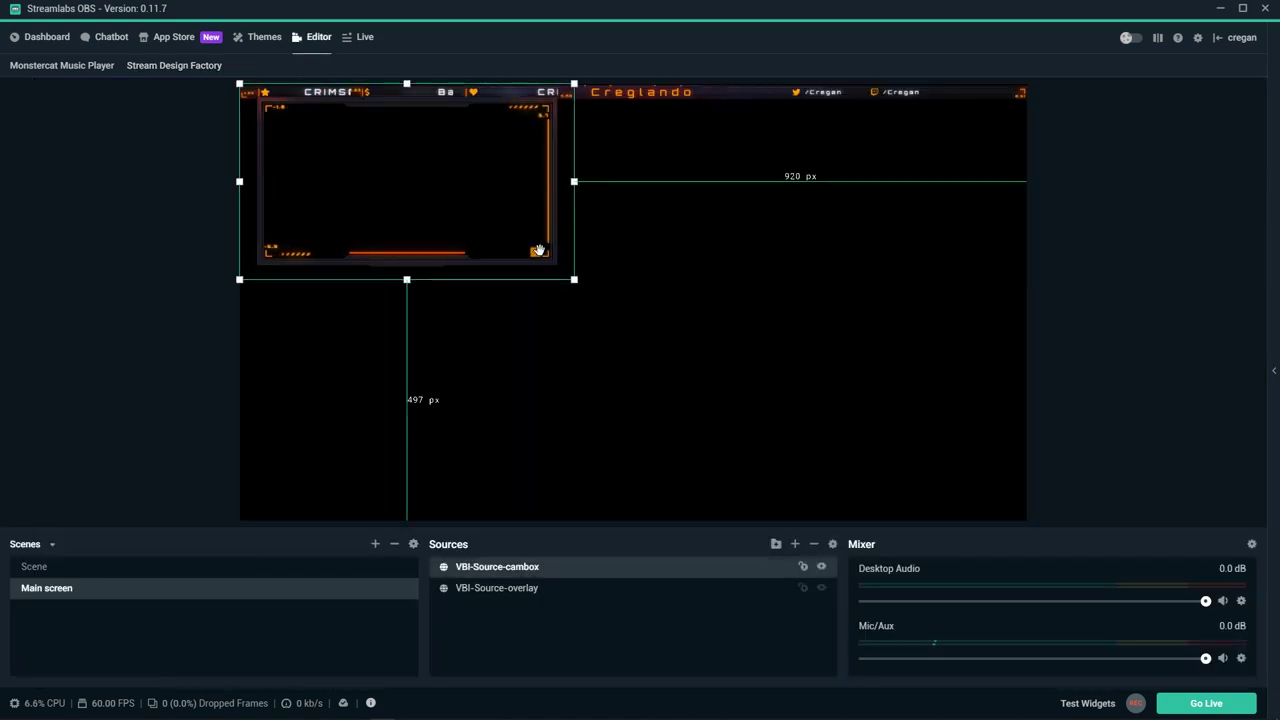
mouse_move(538, 249)
left_mouse_down()
mouse_move(790, 315)
mouse_move(983, 288)
left_mouse_up()
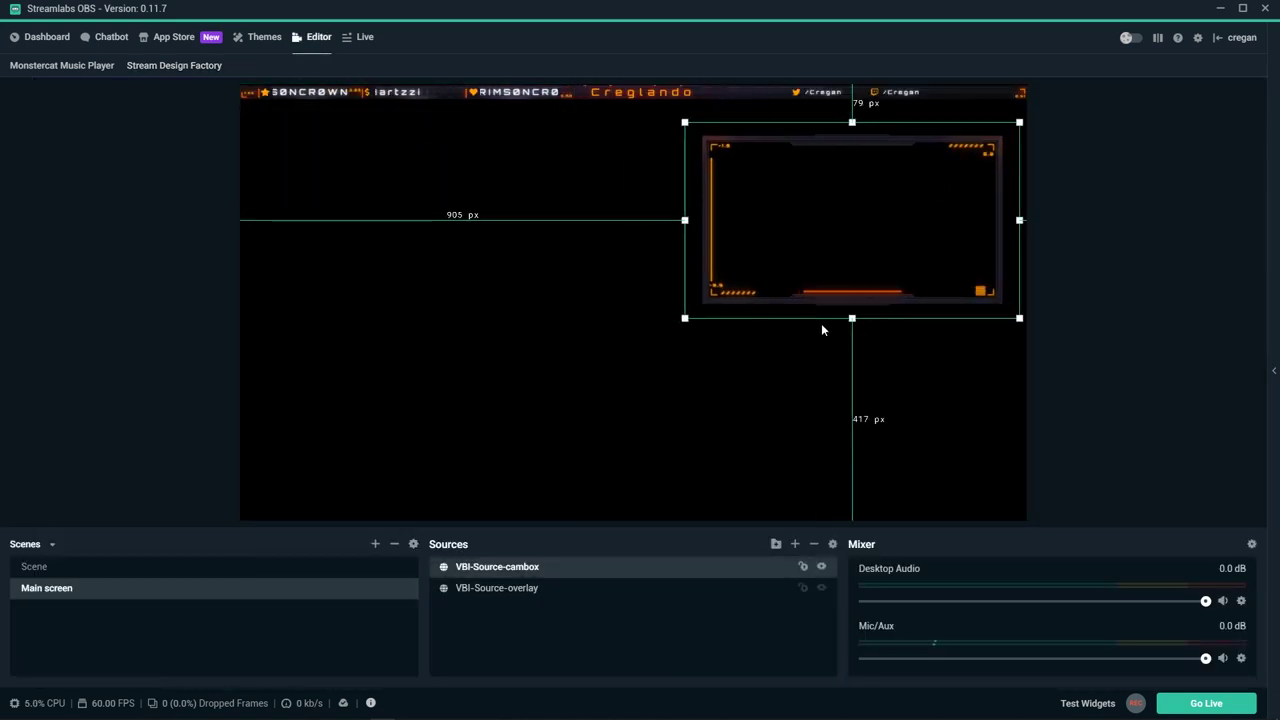
mouse_move(685, 318)
left_mouse_down()
mouse_move(802, 229)
mouse_move(822, 237)
left_mouse_up()
left_click(1174, 247)
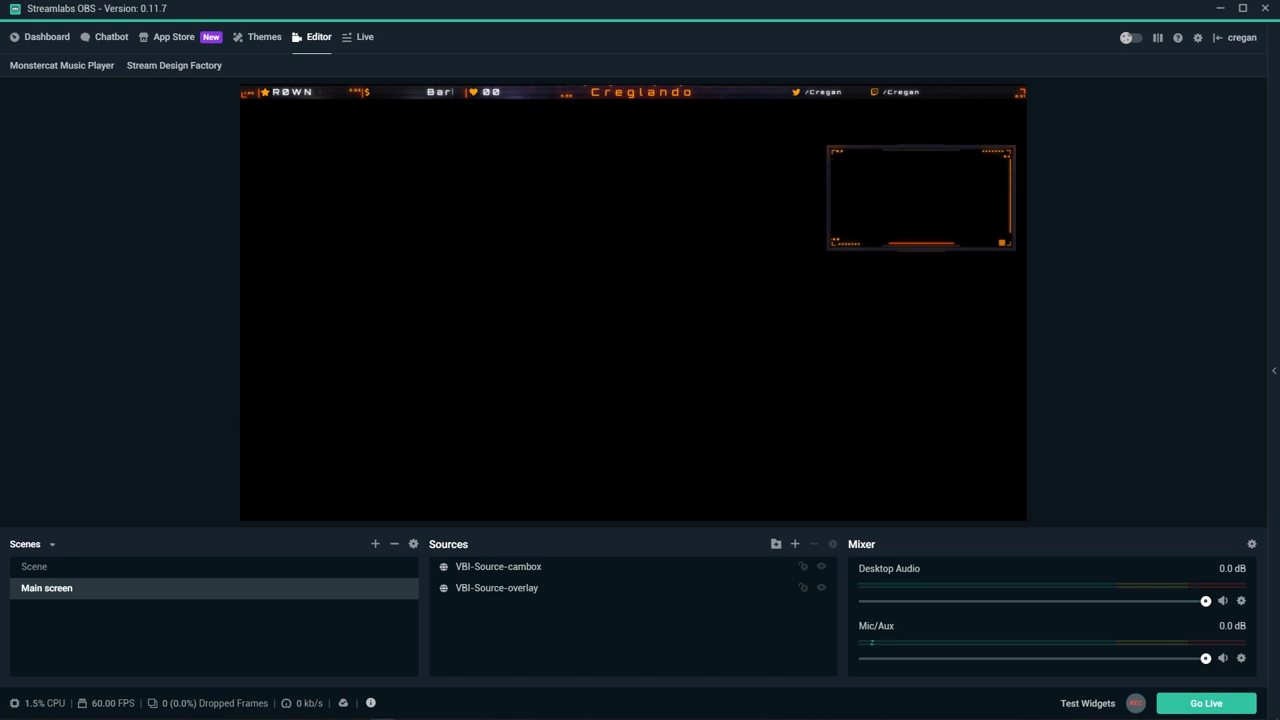
- Visit Help & Support via the navigation menu, then go to the Stream Design Factory home page
left_click(190, 66)
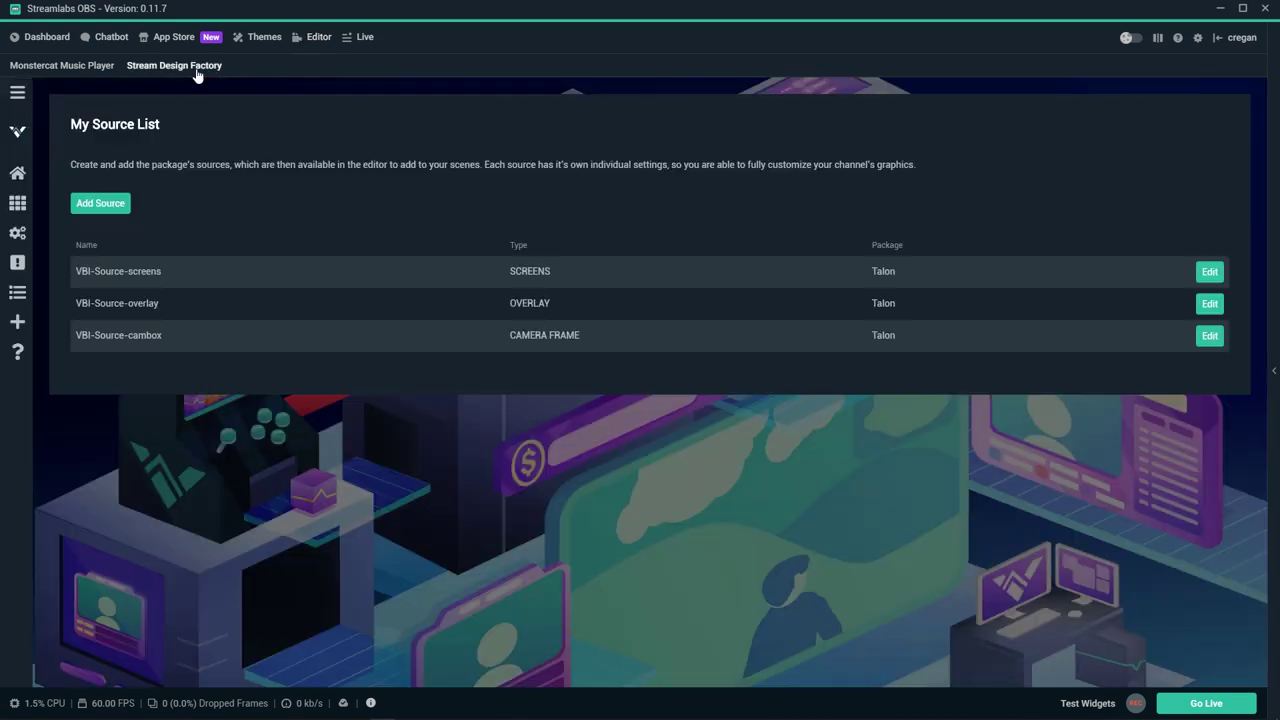
left_click(17, 98)
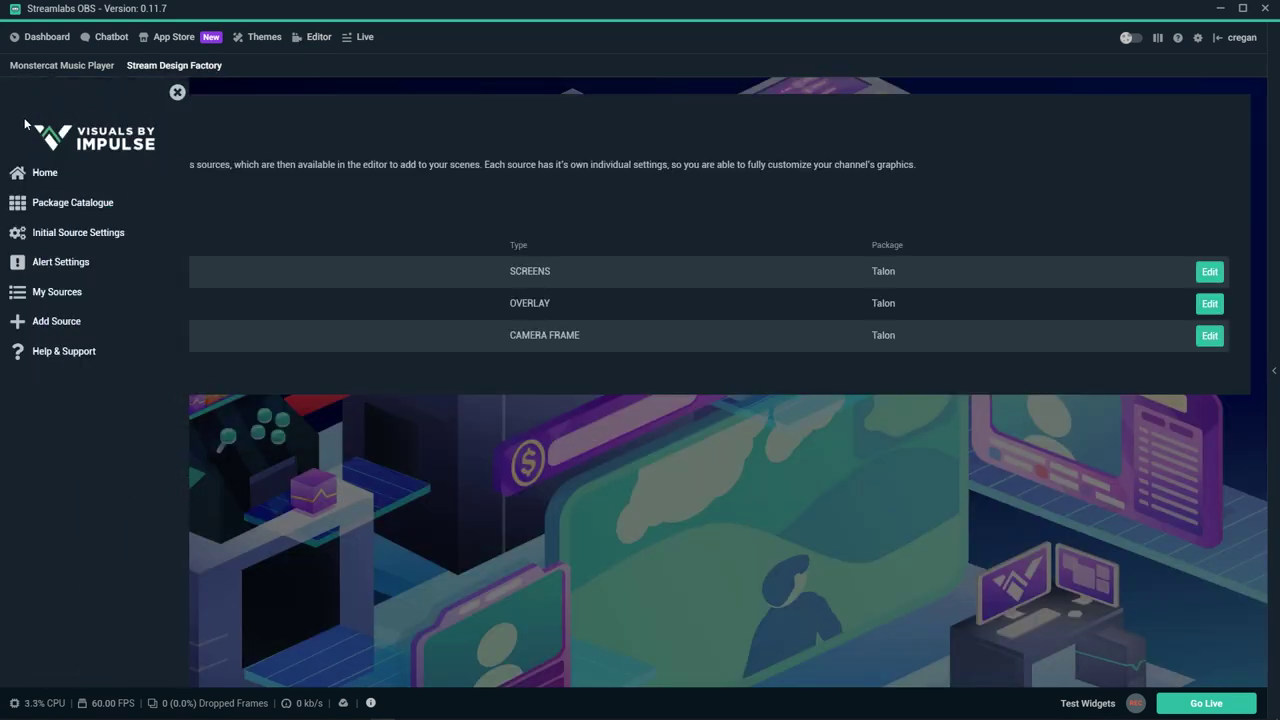
left_click(57, 353)
left_click(188, 93)
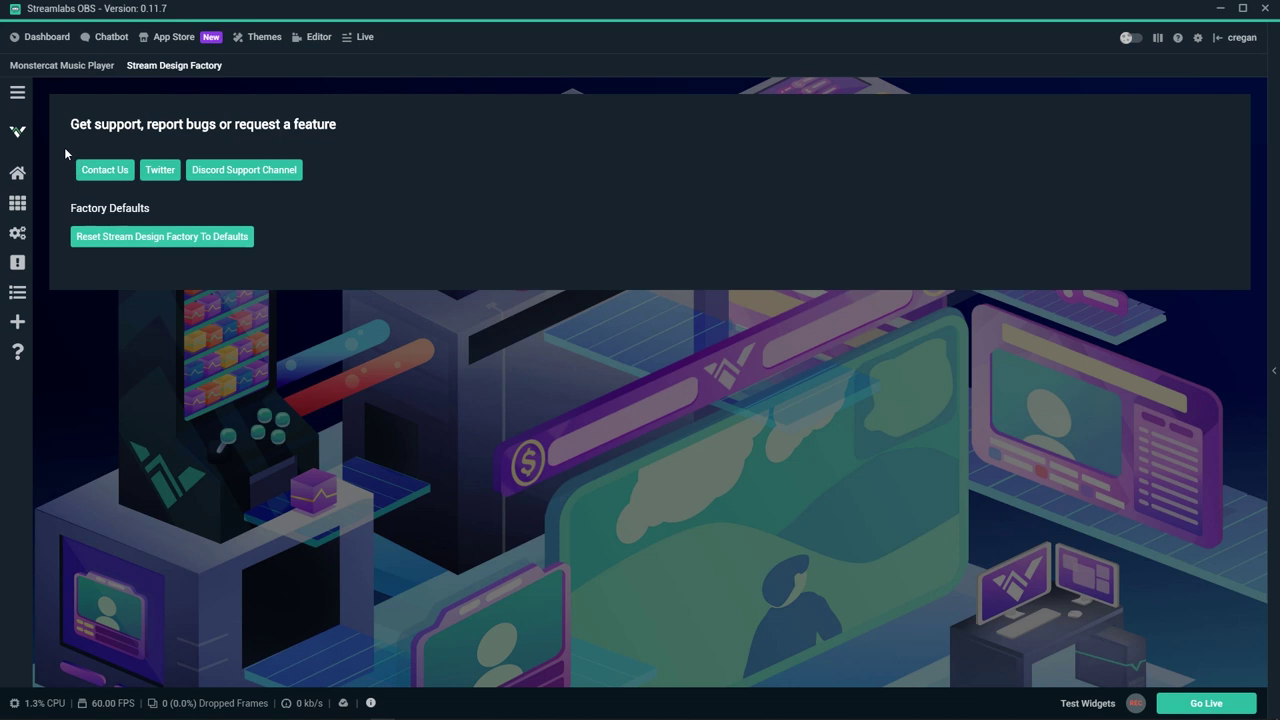
left_click(18, 95)
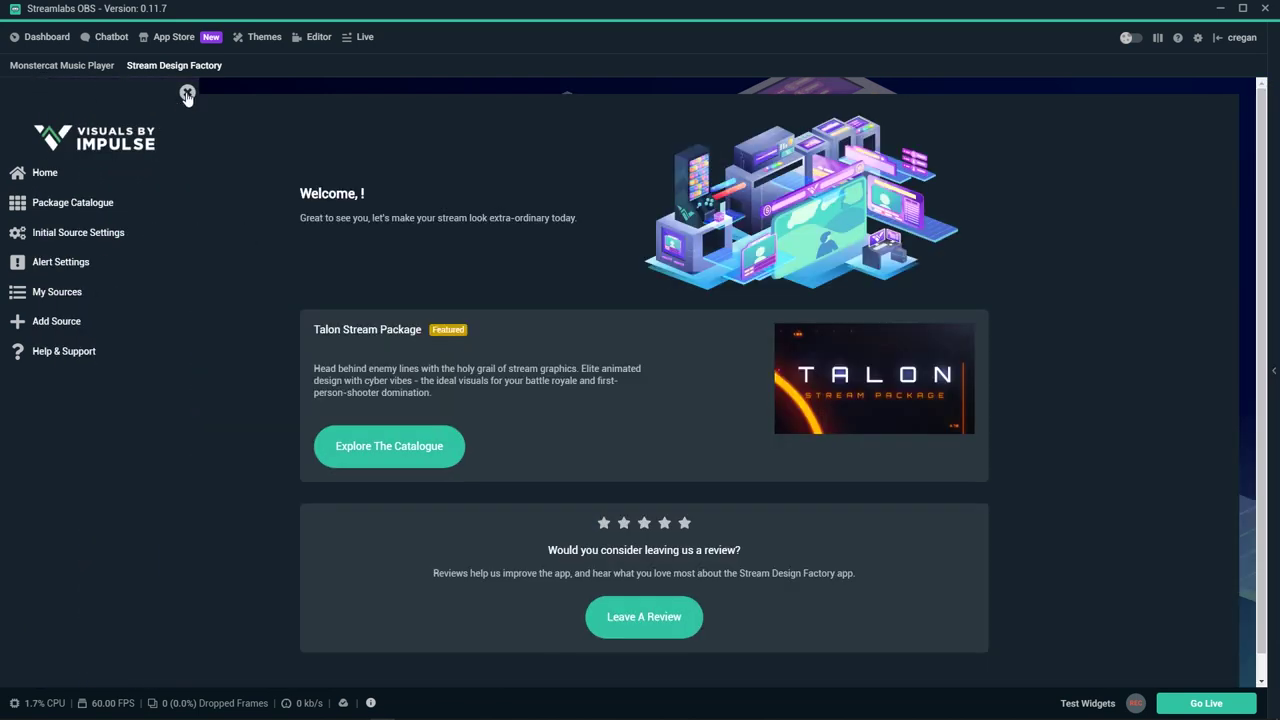
left_click(186, 92)
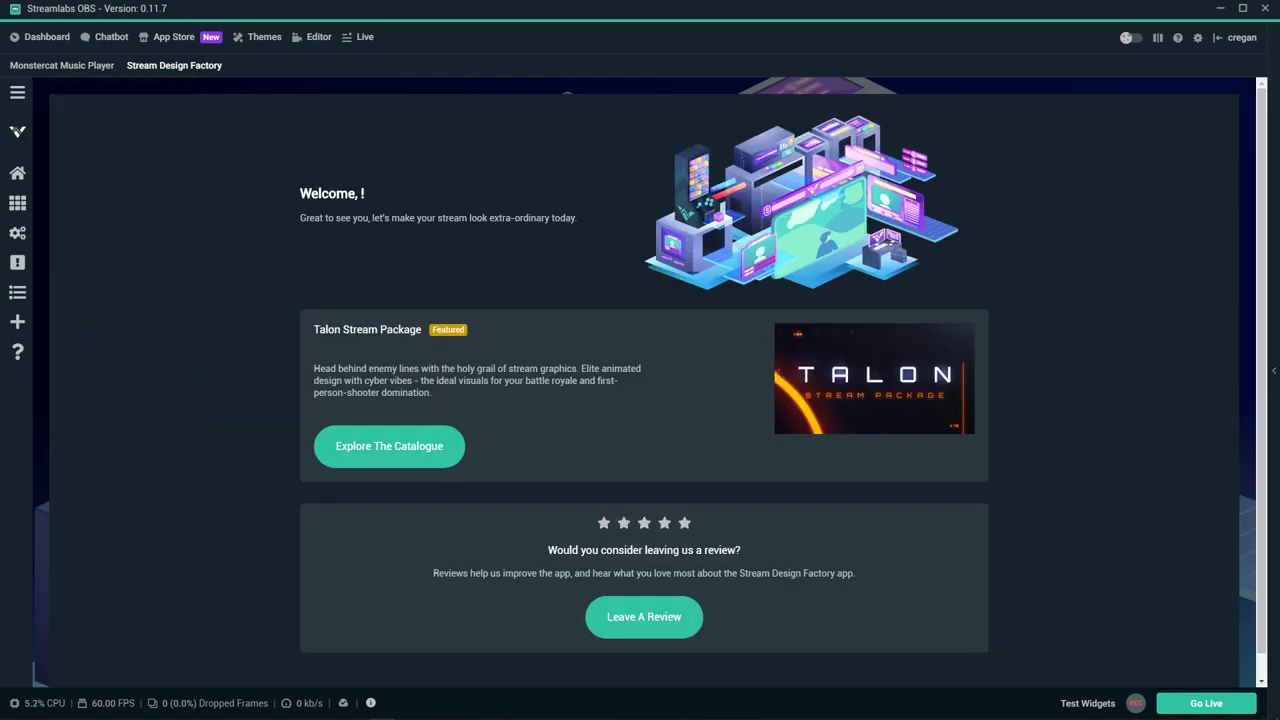